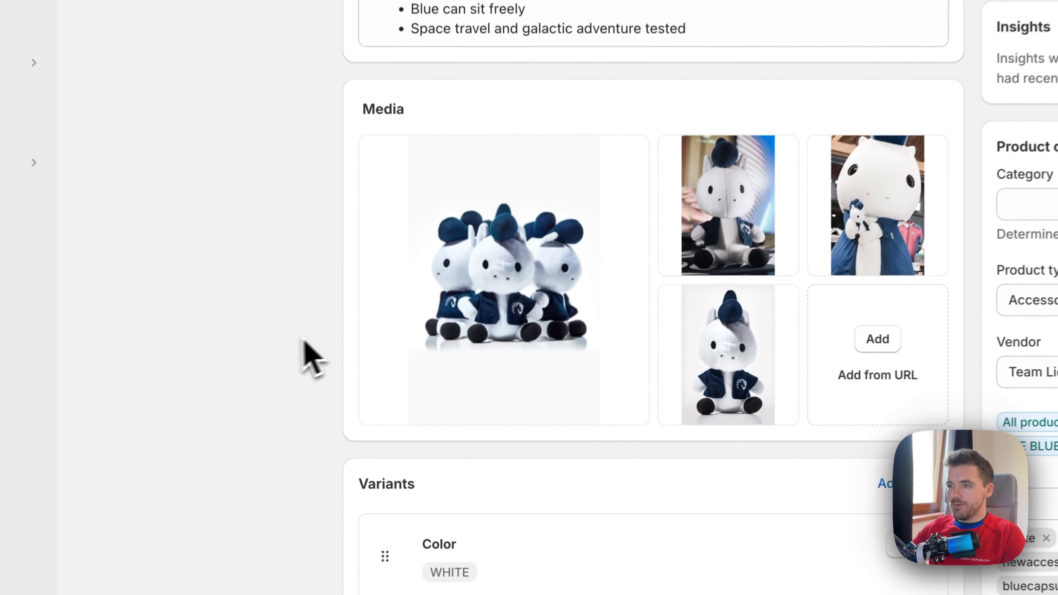
Open the second image in the BLUE PLUSH product's media for background enhancement
{"action": "mouse_move", "coordinate": [505, 383]}
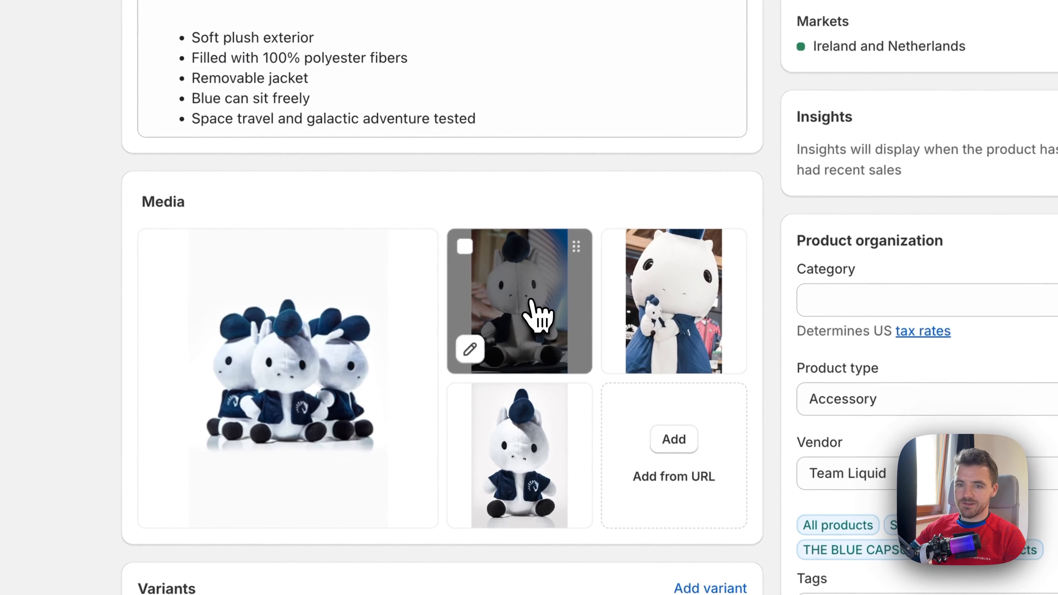
{"action": "left_click", "coordinate": [538, 316]}
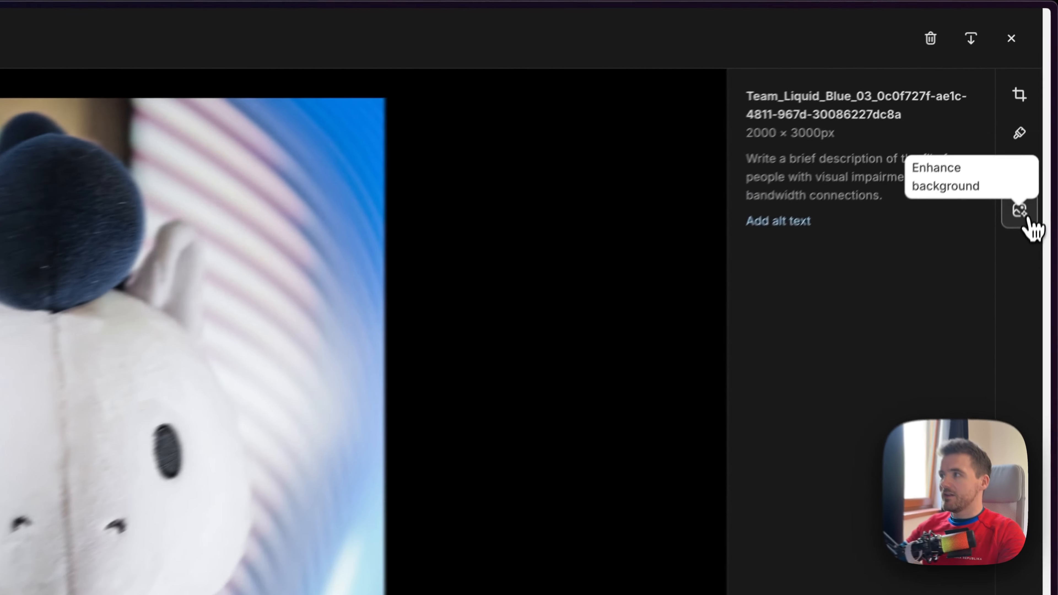
{"action": "left_click", "coordinate": [1023, 214]}
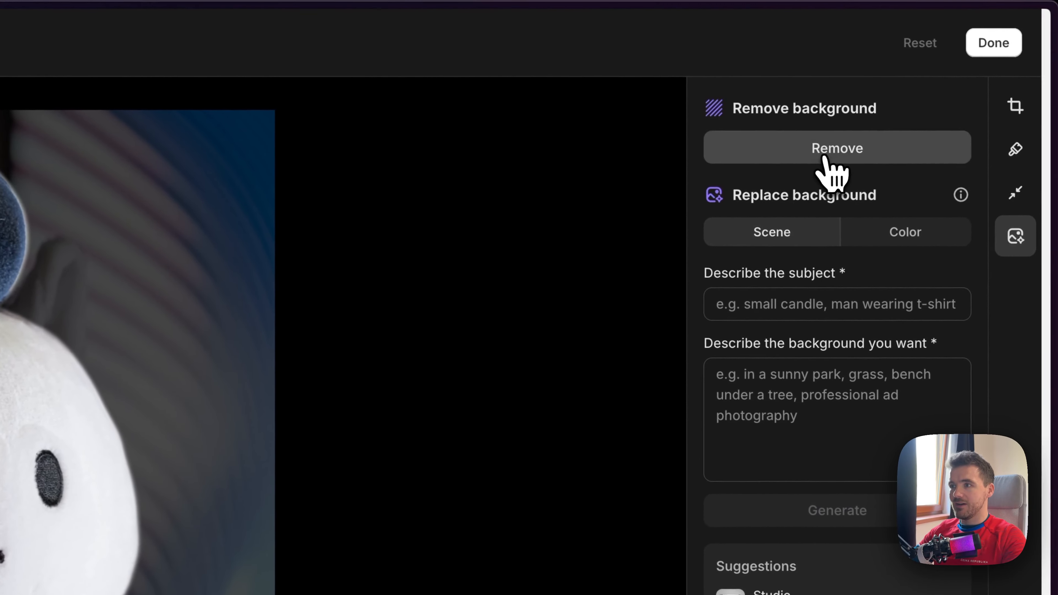
Try to remove the plush photo's background using the automatically detected subject, and reset the edit
{"action": "left_click", "coordinate": [826, 159]}
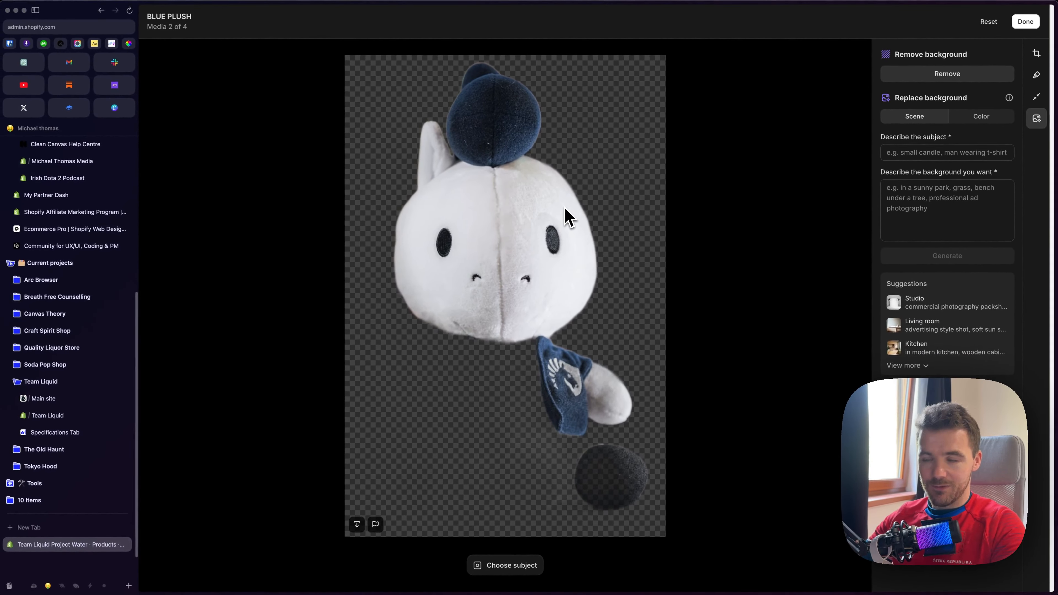
{"action": "left_click", "coordinate": [994, 26]}
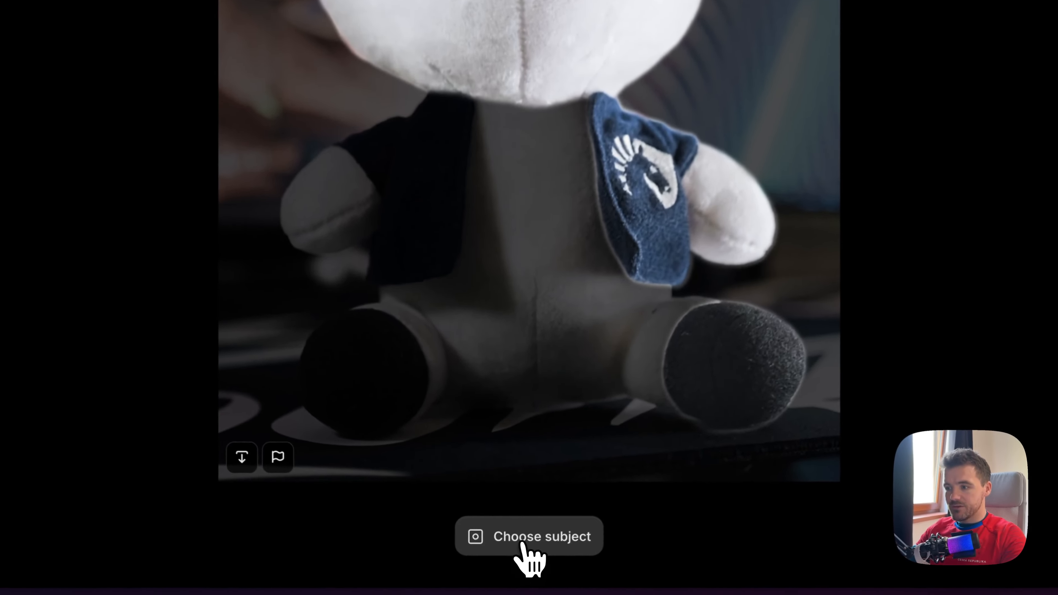
Try to remove the background after choosing the subject with a single foreground point on the plush's lower body, and reset the edit
{"action": "left_click", "coordinate": [504, 566]}
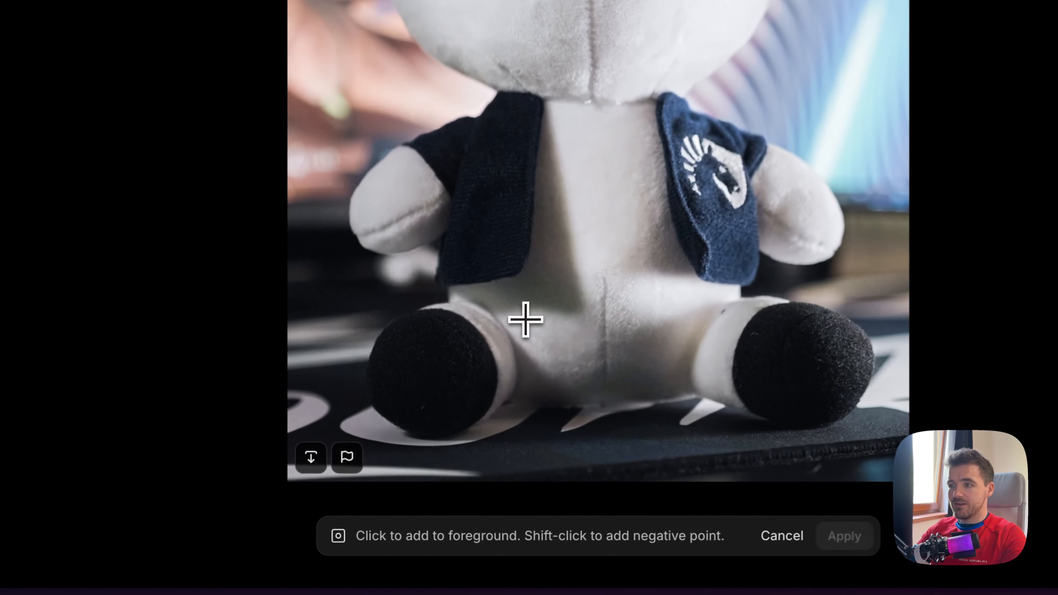
{"action": "left_click", "coordinate": [467, 453]}
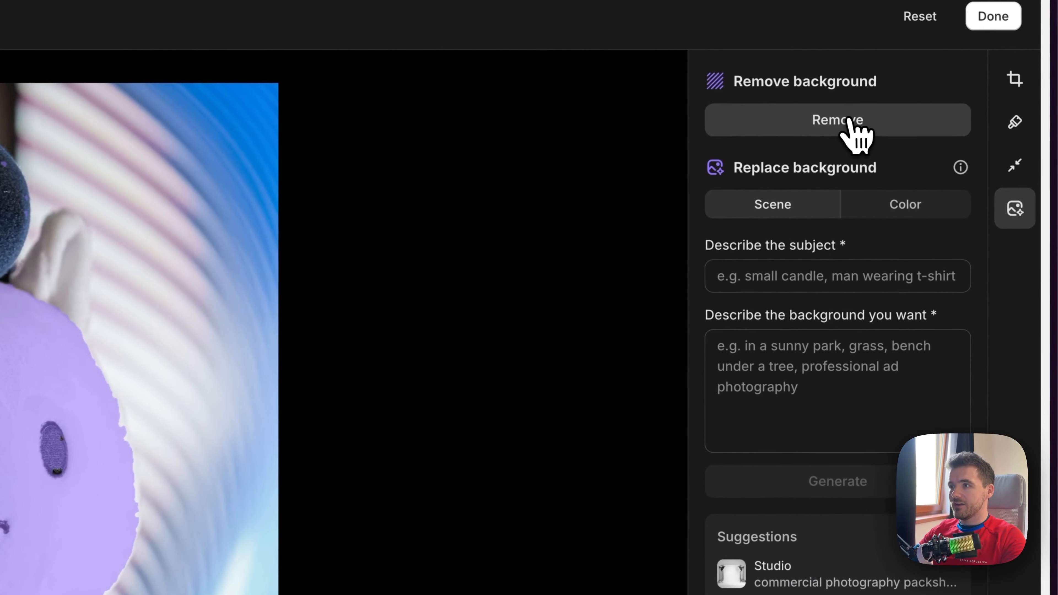
{"action": "left_click", "coordinate": [942, 74]}
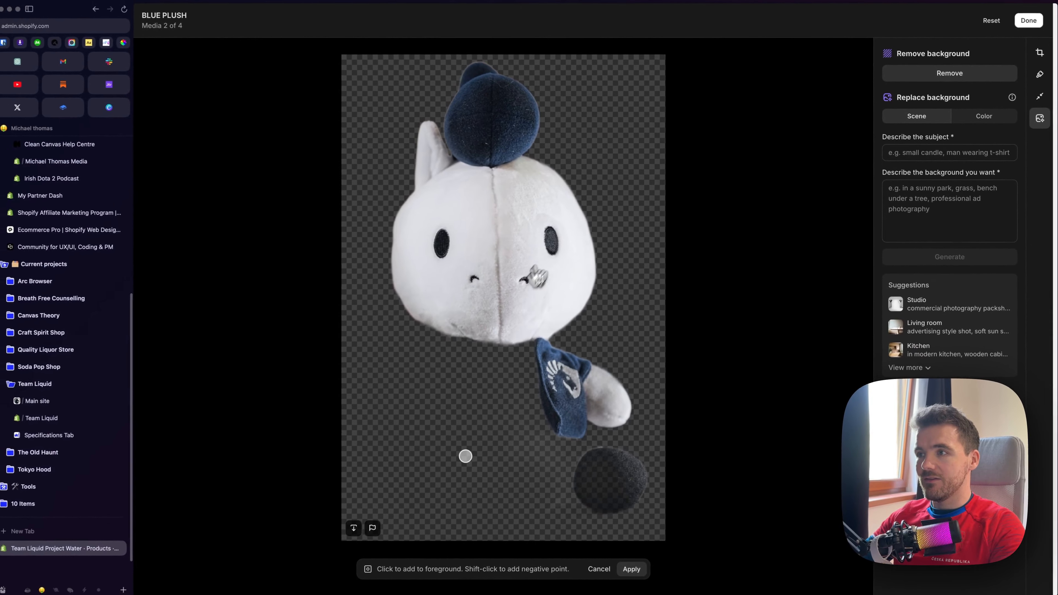
{"action": "left_click", "coordinate": [633, 566]}
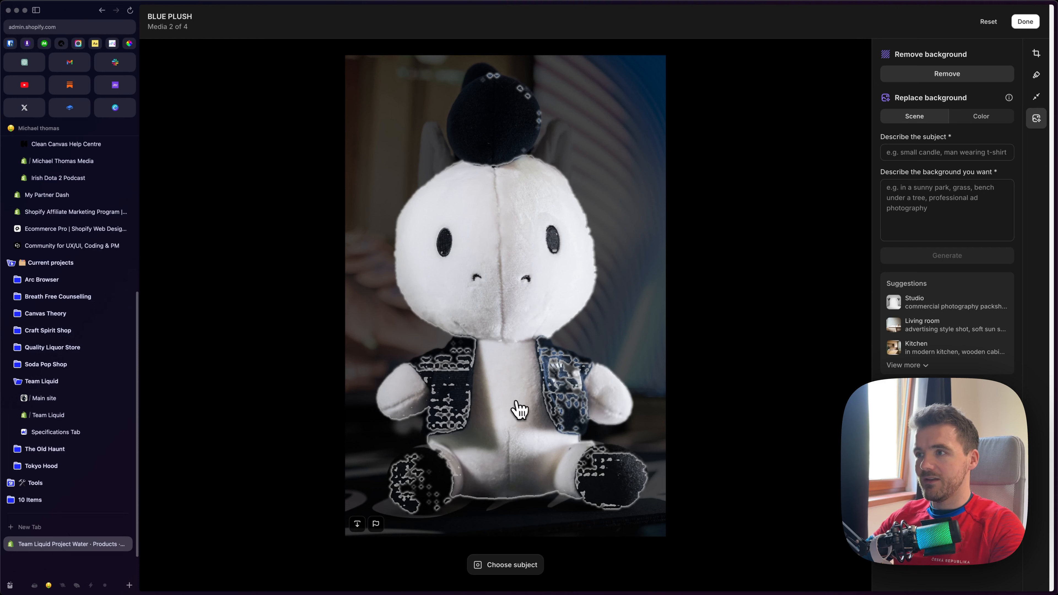
{"action": "left_click", "coordinate": [946, 77]}
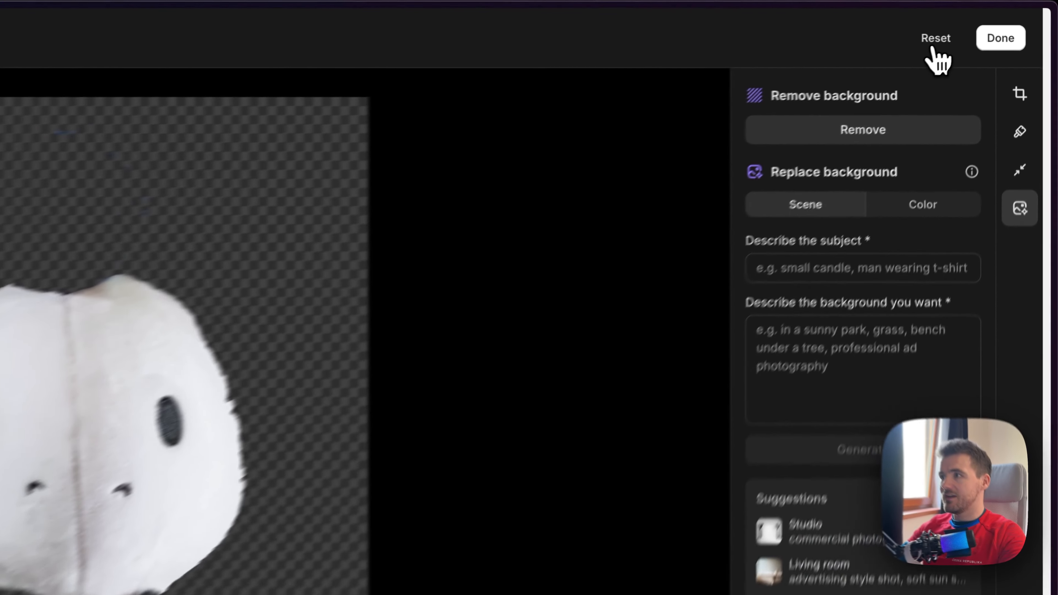
{"action": "left_click", "coordinate": [988, 23]}
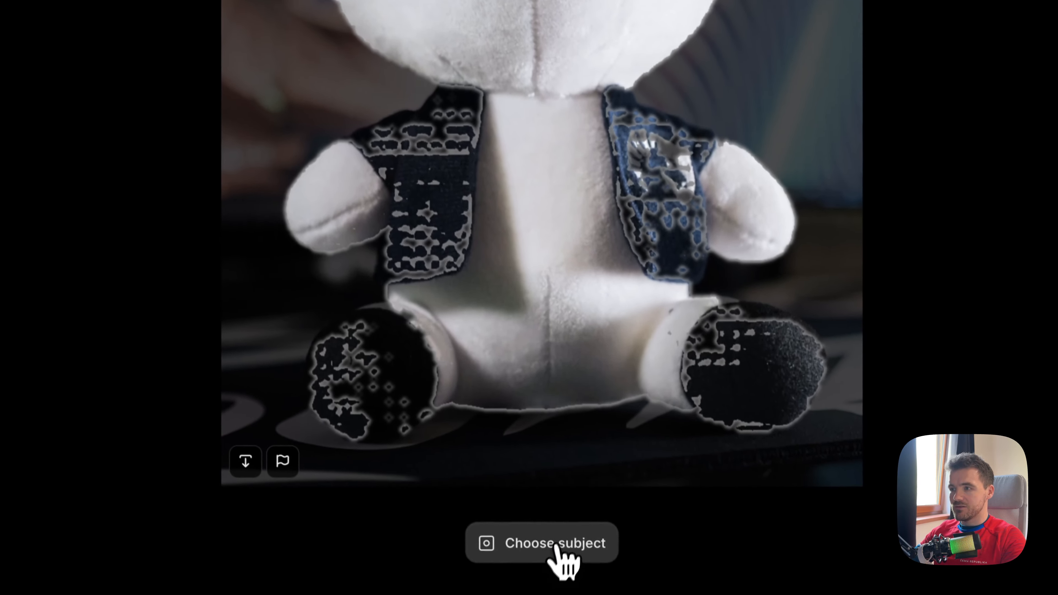
Choose the whole plush as subject with foreground points on both ears, head, chest and jacket, and remove the background
{"action": "left_click", "coordinate": [560, 545]}
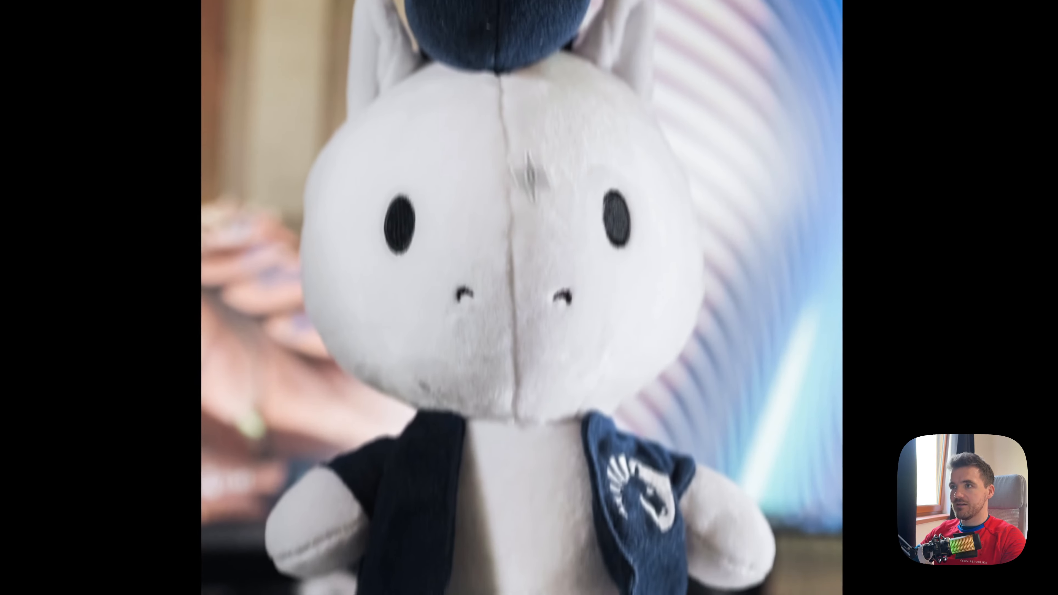
{"action": "left_click", "coordinate": [388, 171]}
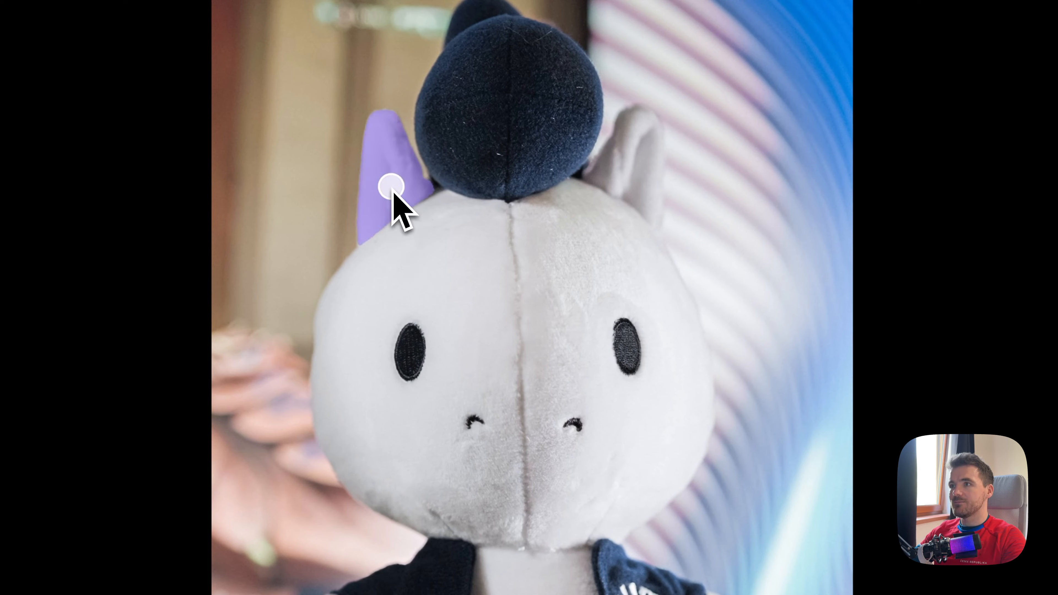
{"action": "left_click", "coordinate": [625, 174]}
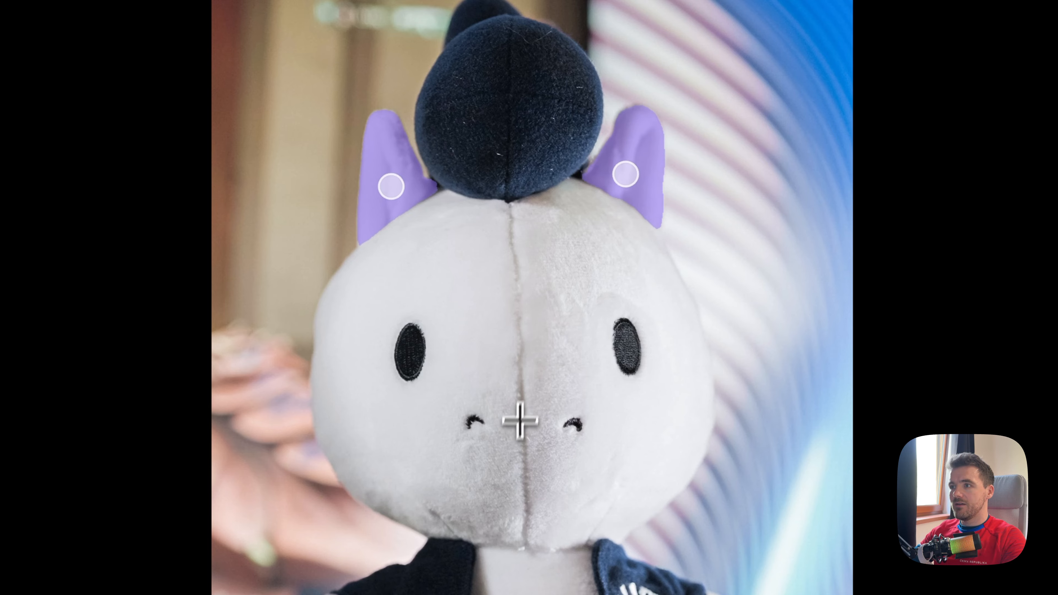
{"action": "left_click", "coordinate": [523, 382]}
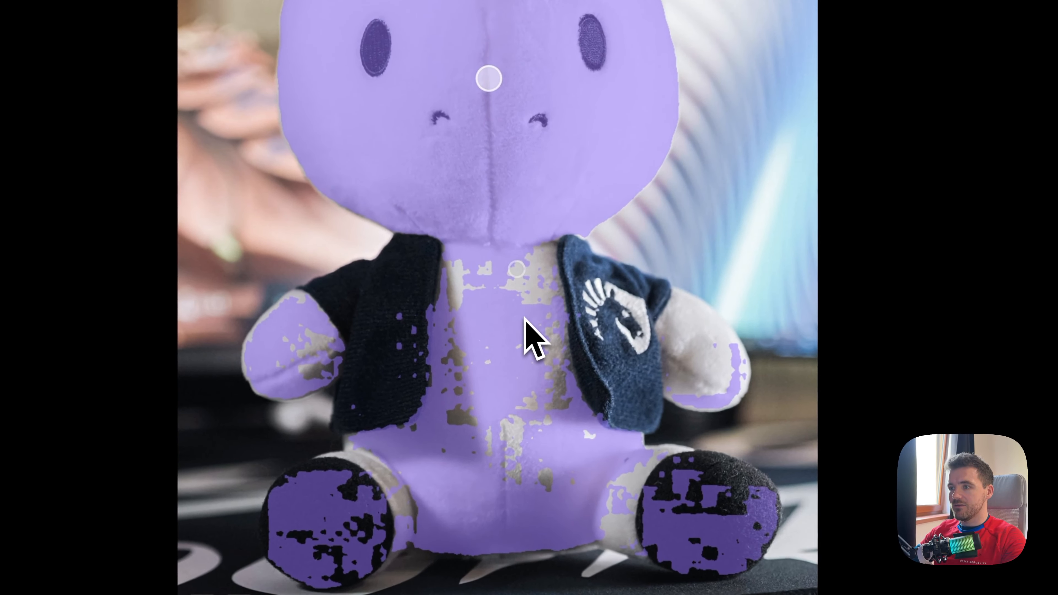
{"action": "left_click", "coordinate": [517, 269]}
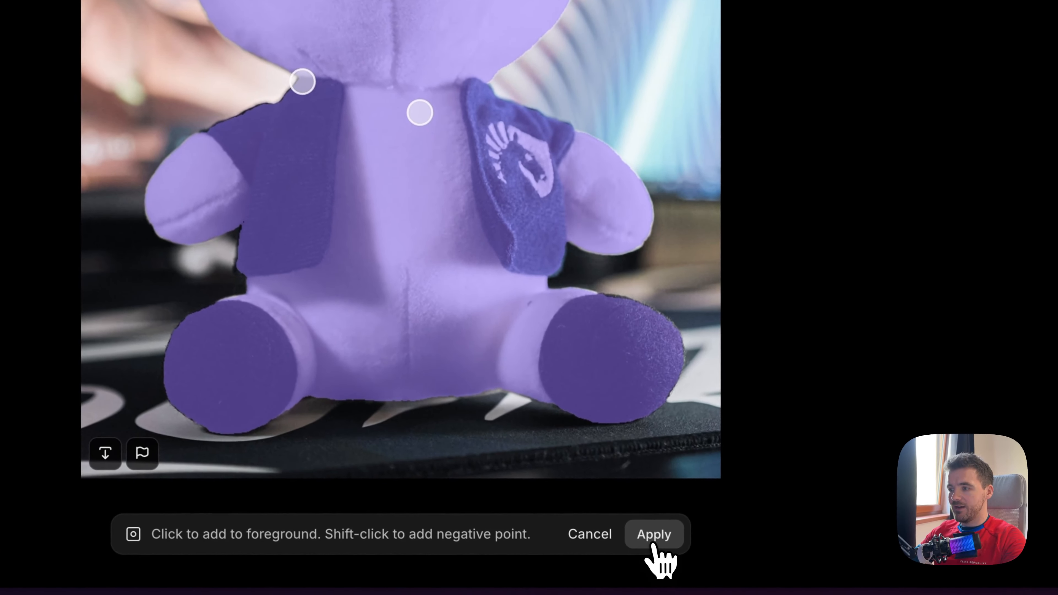
{"action": "left_click", "coordinate": [632, 565]}
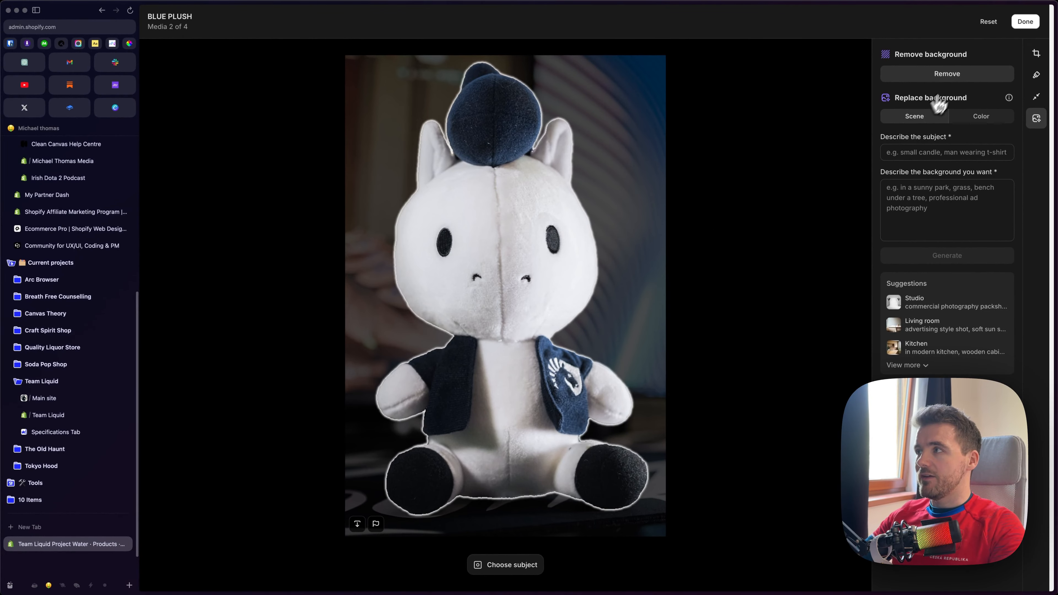
{"action": "left_click", "coordinate": [953, 77]}
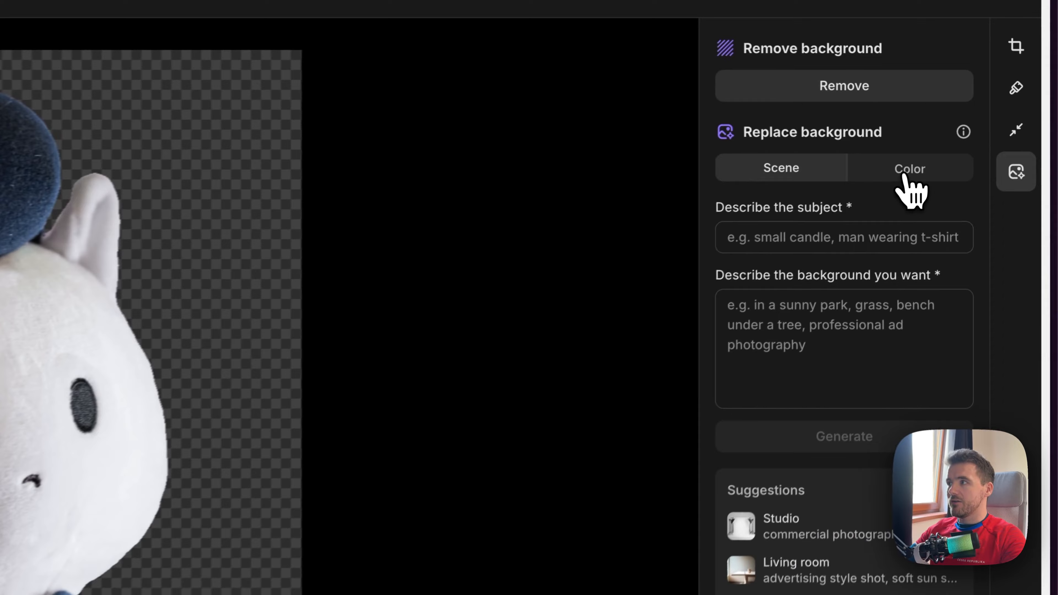
Try white as the plush image's background colour, and make the background transparent again
{"action": "left_click", "coordinate": [979, 120]}
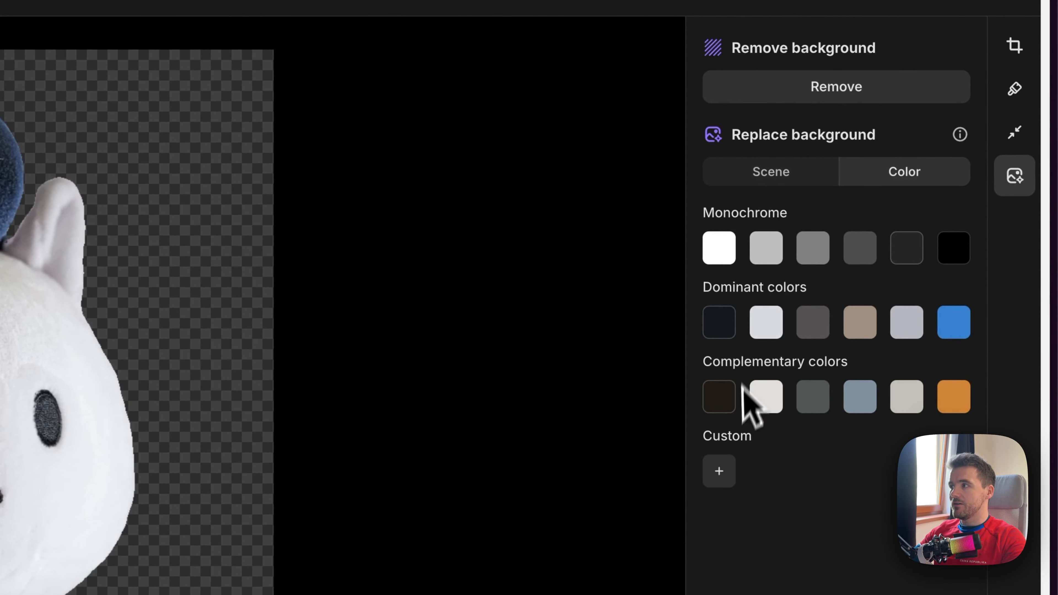
{"action": "left_click", "coordinate": [719, 254]}
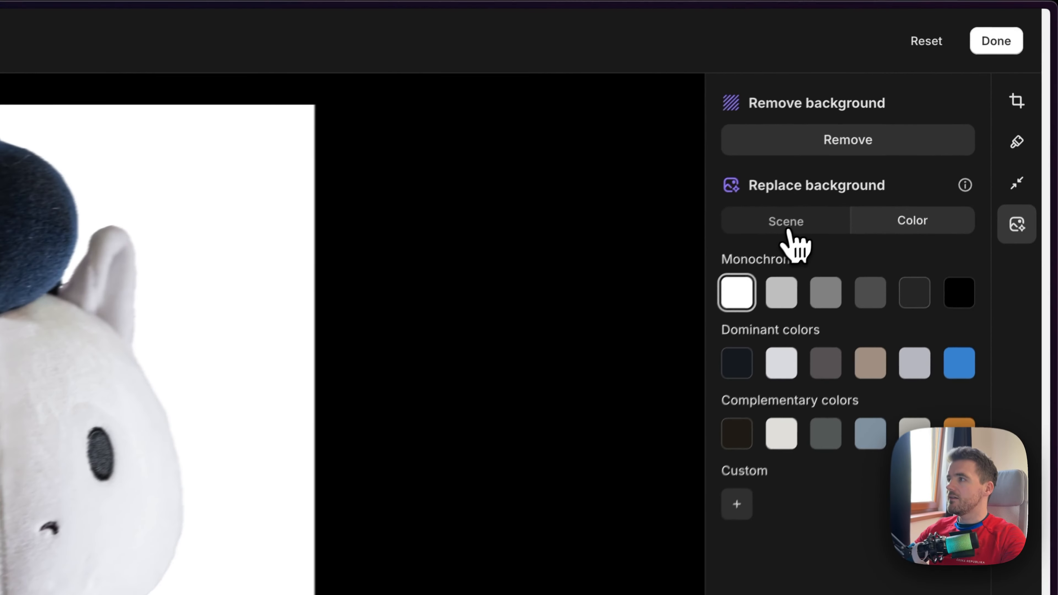
{"action": "left_click", "coordinate": [917, 119]}
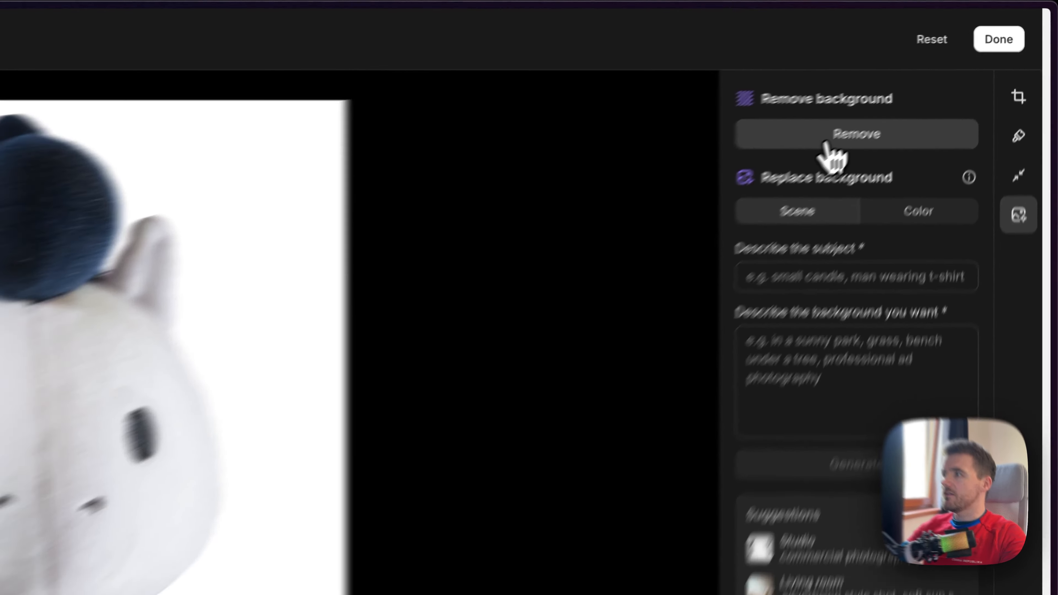
{"action": "left_click", "coordinate": [793, 155]}
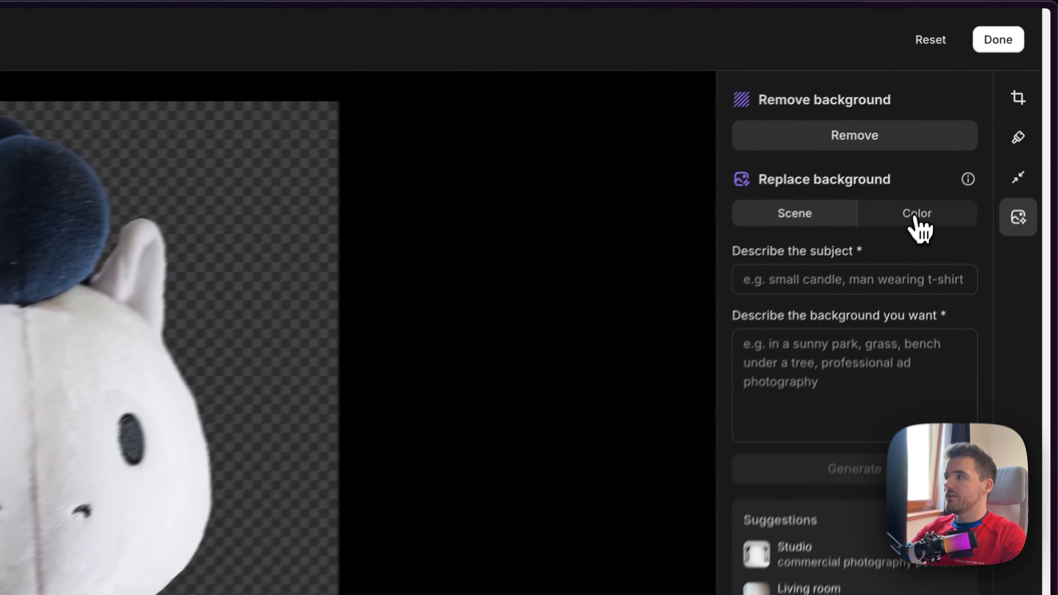
Replace the plush image's background with monochrome white and save the edited picture as a new media image
{"action": "left_click", "coordinate": [981, 116]}
{"action": "left_click", "coordinate": [717, 321]}
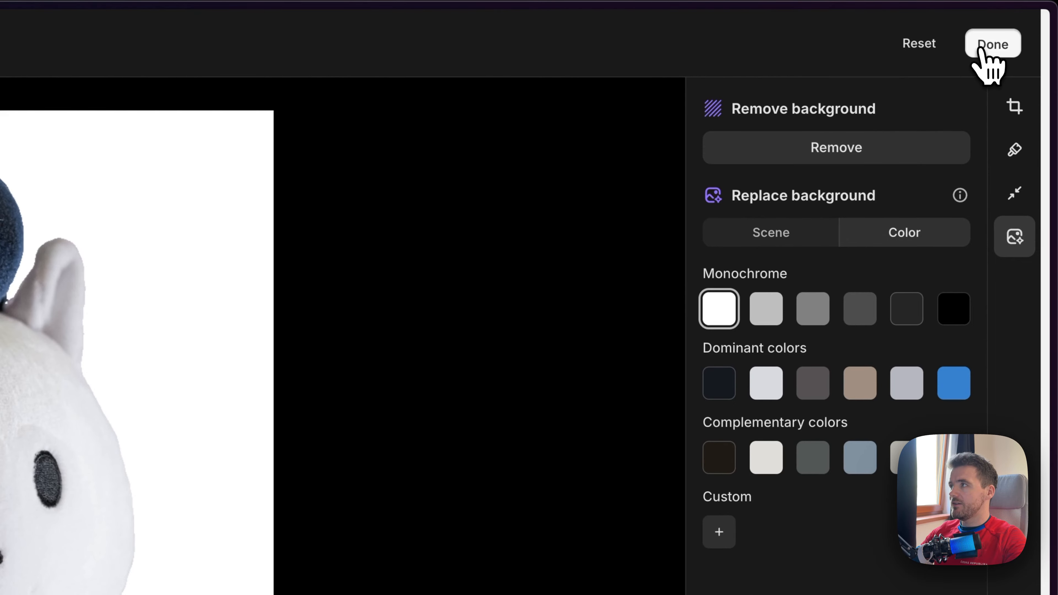
{"action": "left_click", "coordinate": [992, 44]}
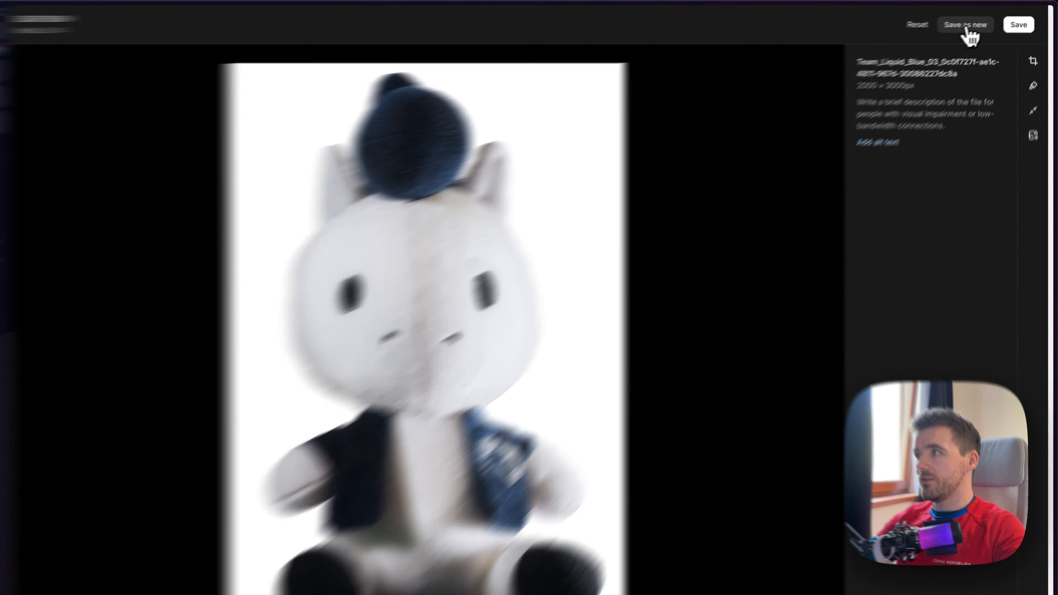
{"action": "left_click", "coordinate": [972, 22]}
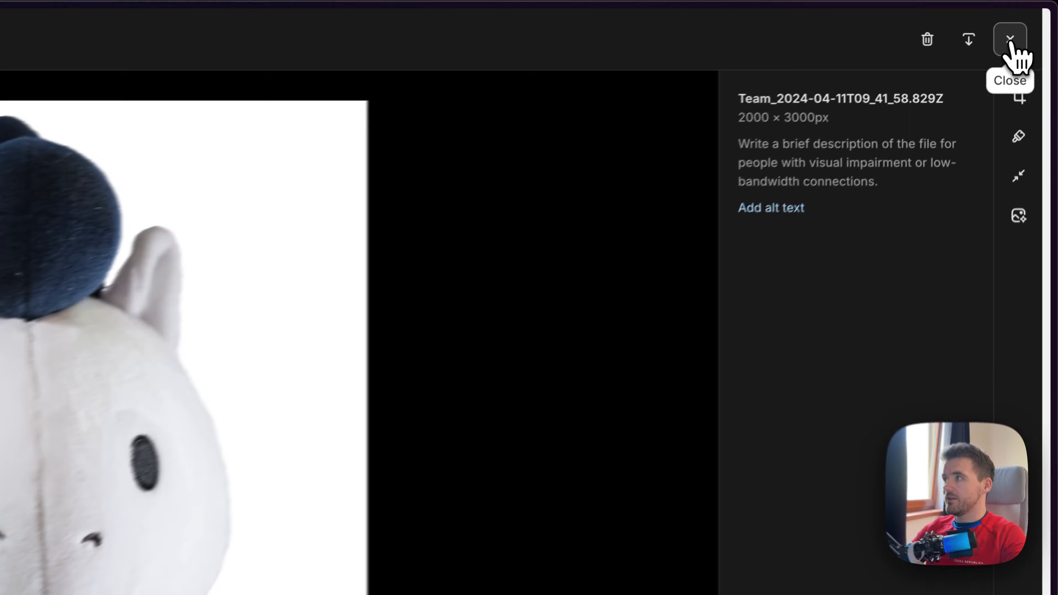
{"action": "left_click", "coordinate": [1011, 40]}
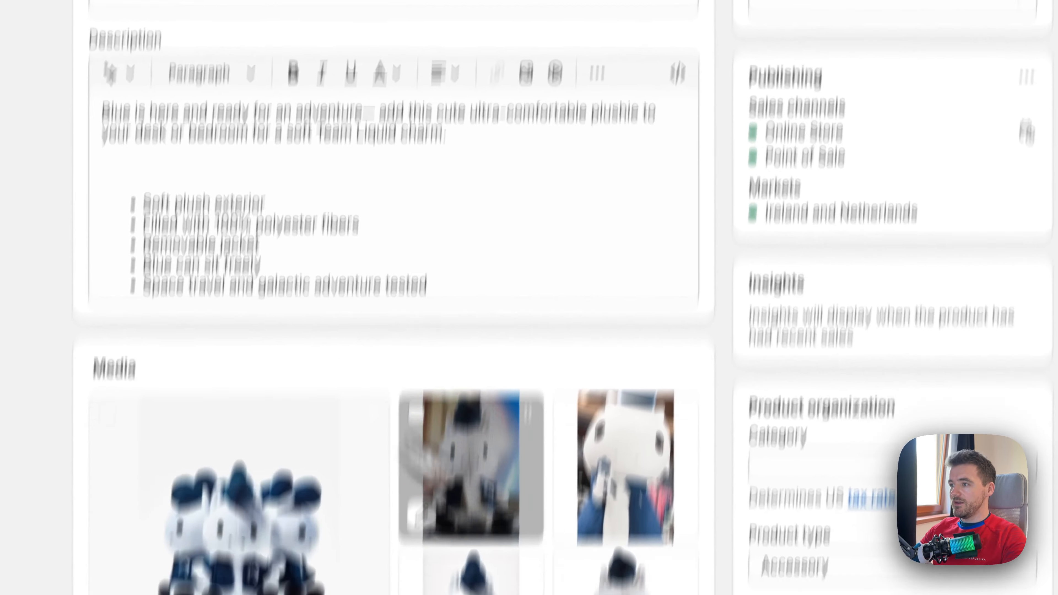
Open the product's third media image, the large mascot holding the plush, for background enhancement
{"action": "mouse_move", "coordinate": [660, 452]}
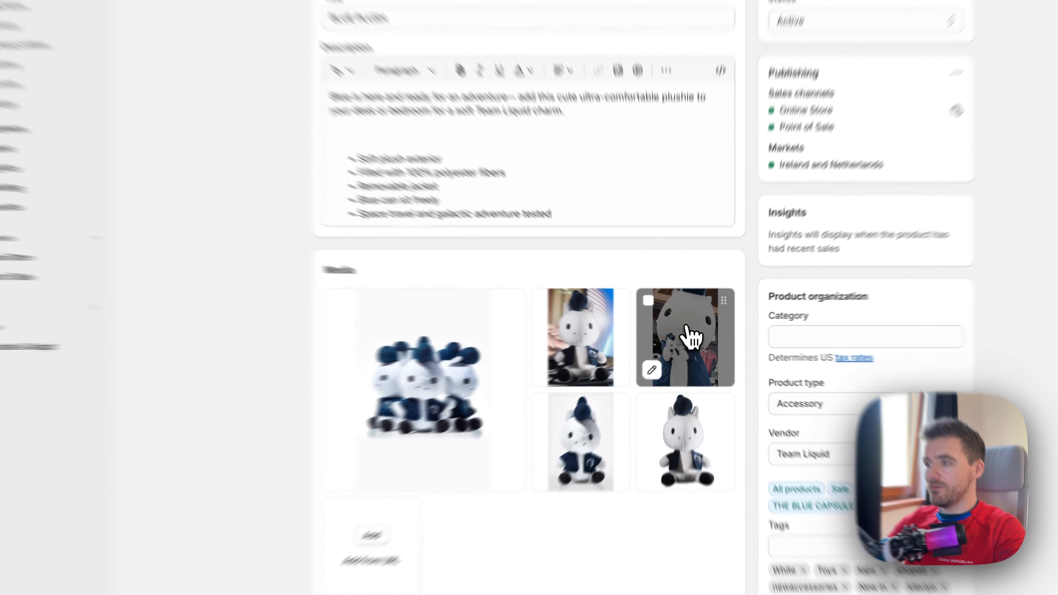
{"action": "left_click", "coordinate": [678, 338]}
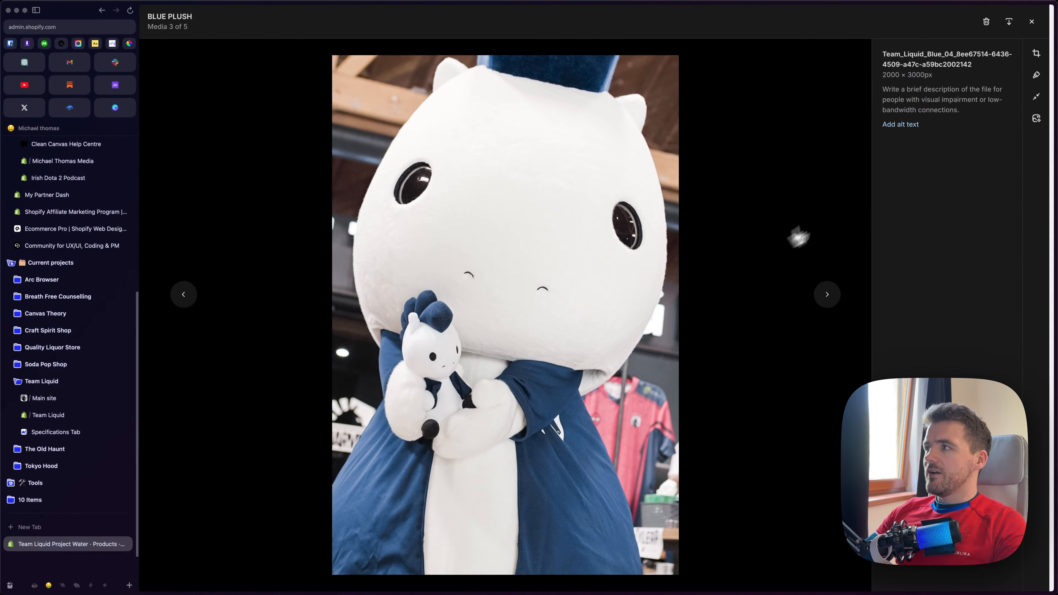
{"action": "left_click", "coordinate": [1036, 121]}
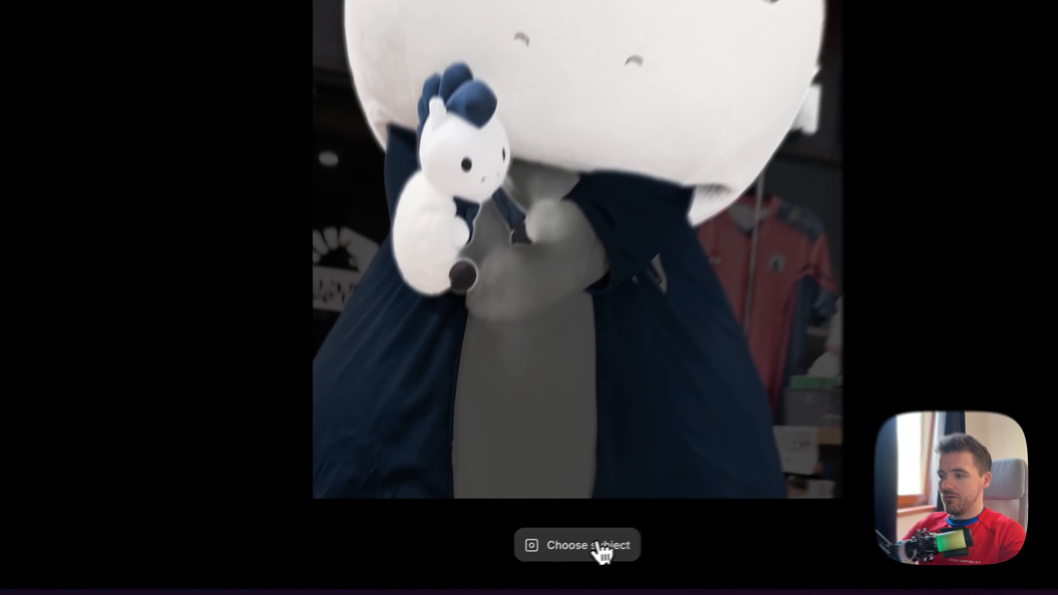
Choose the mascot as subject with foreground points on its belly, blue jacket and face, and remove the background
{"action": "left_click", "coordinate": [510, 565]}
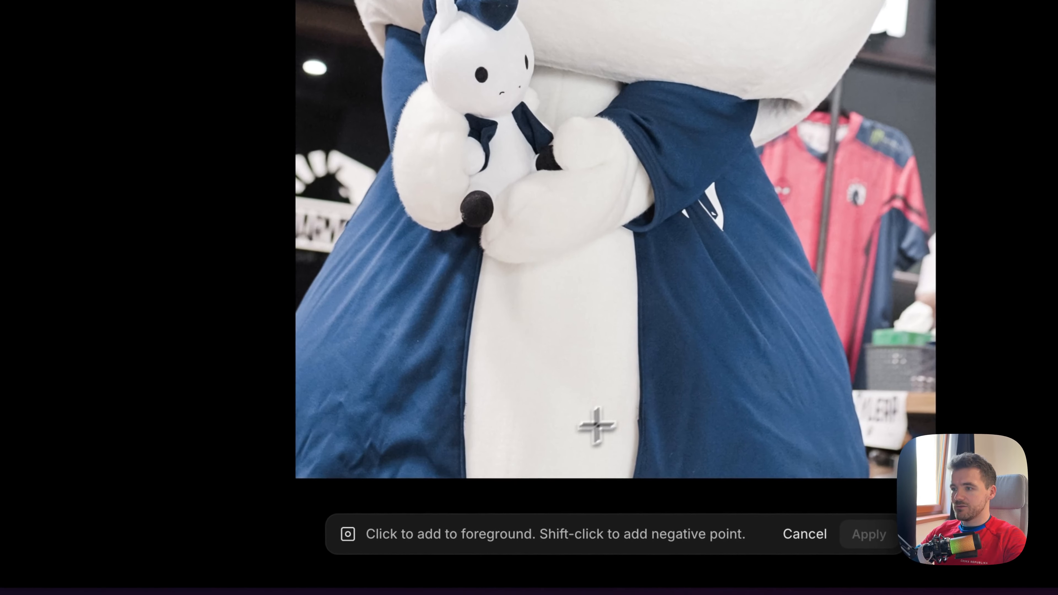
{"action": "left_click", "coordinate": [517, 348]}
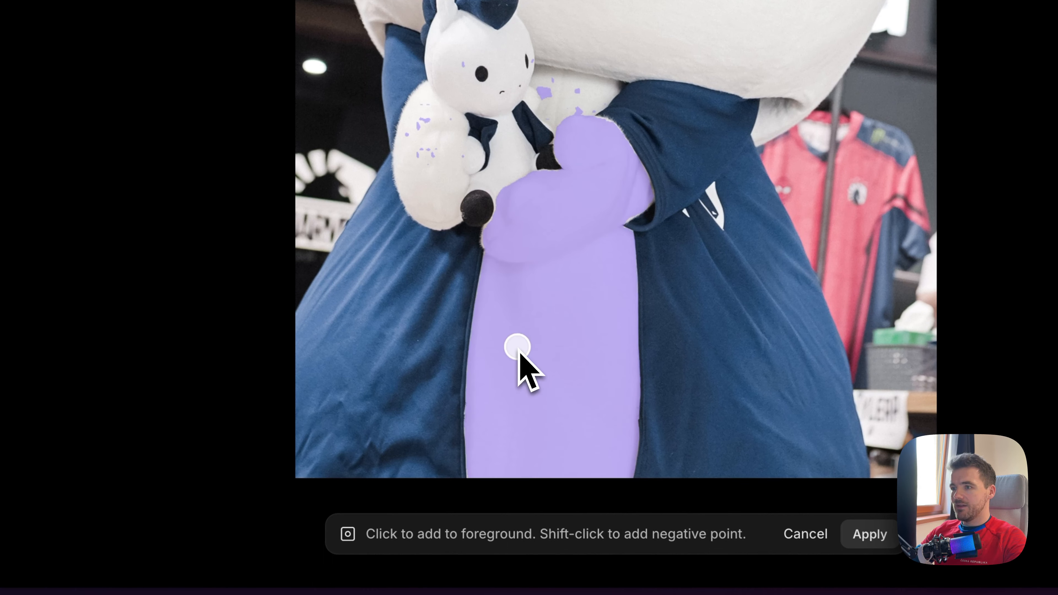
{"action": "left_click", "coordinate": [400, 328]}
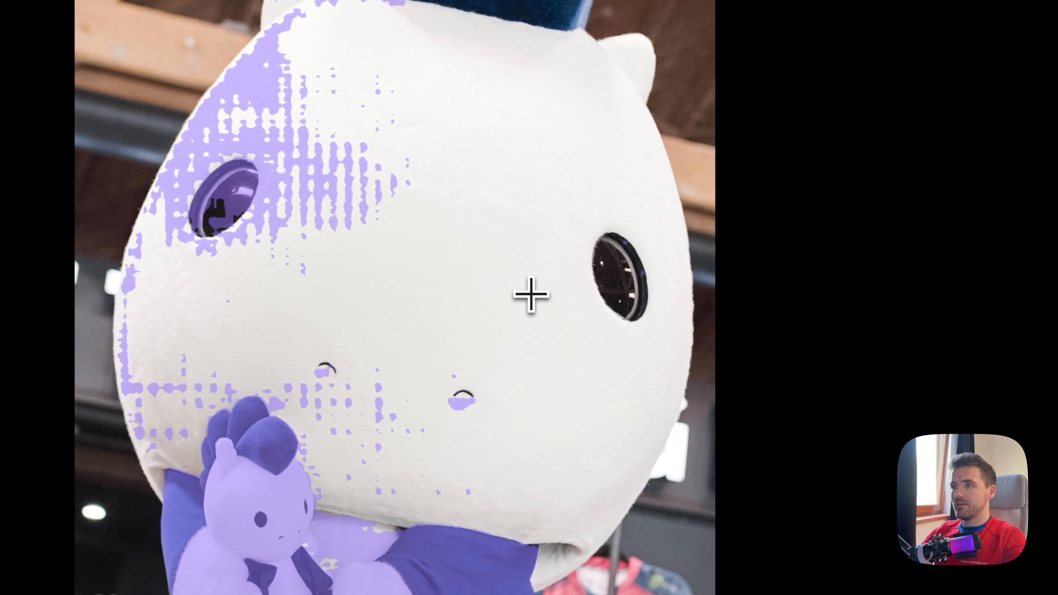
{"action": "left_click", "coordinate": [534, 291]}
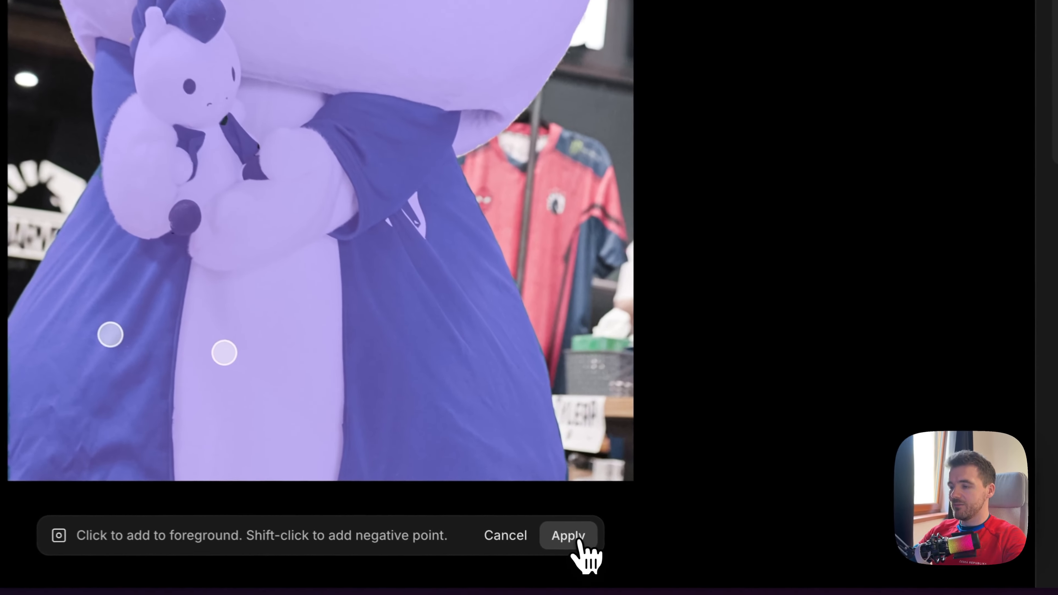
{"action": "left_click", "coordinate": [632, 565]}
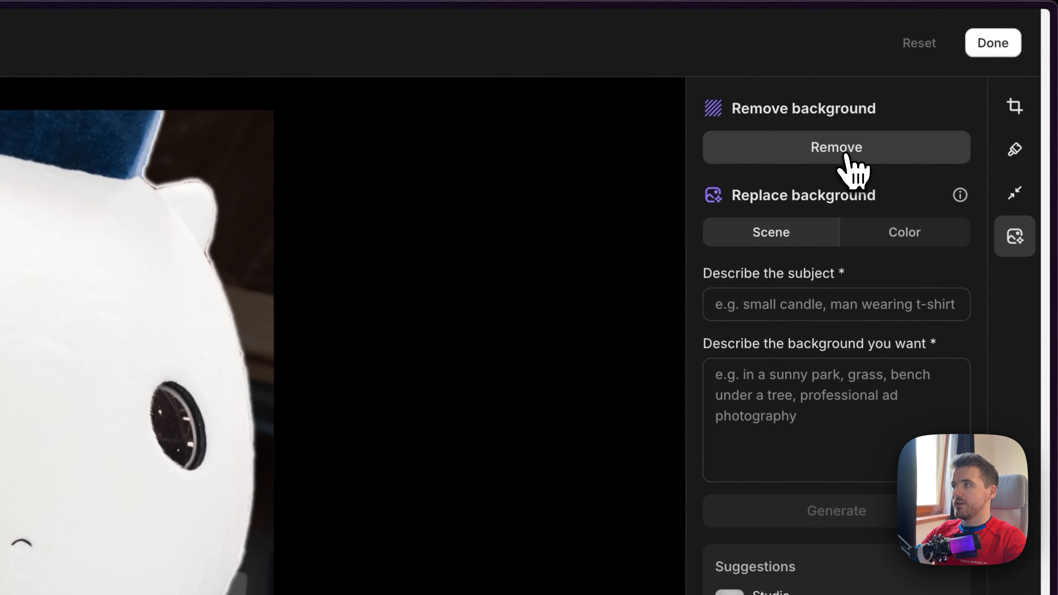
{"action": "left_click", "coordinate": [845, 155]}
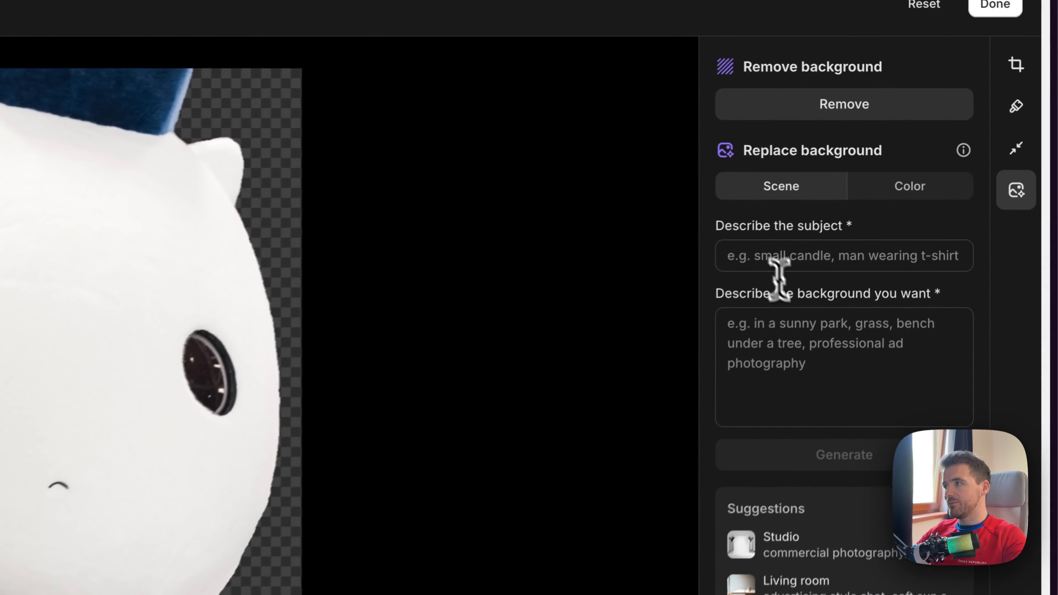
Describe the subject as "Guy in a masco outfit", apply the Beach scene suggestion as background description, and generate the new backgrounds
{"action": "left_click", "coordinate": [915, 153]}
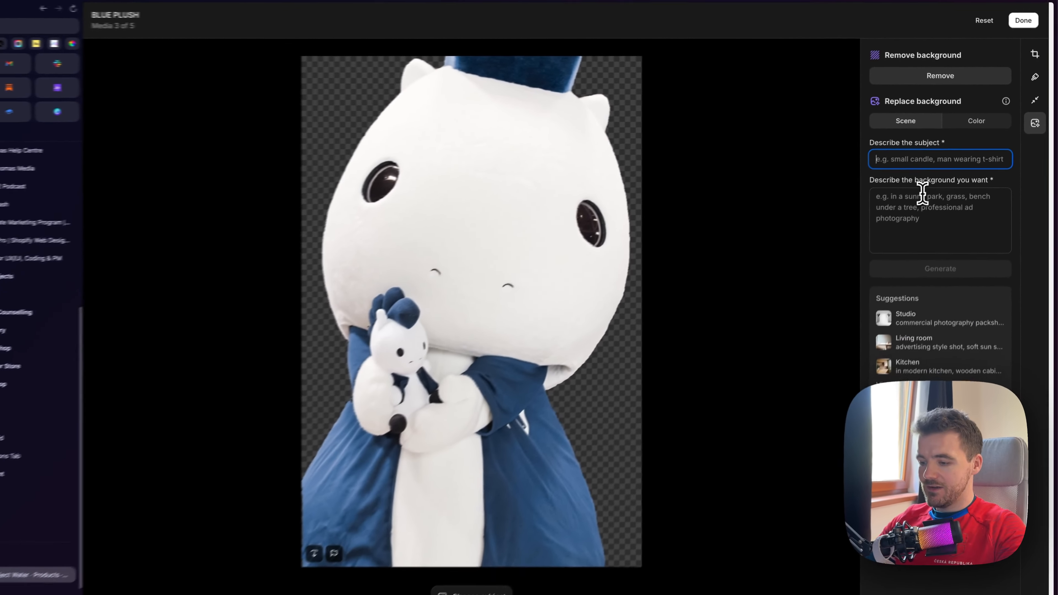
{"action": "type", "text": "Guy"}
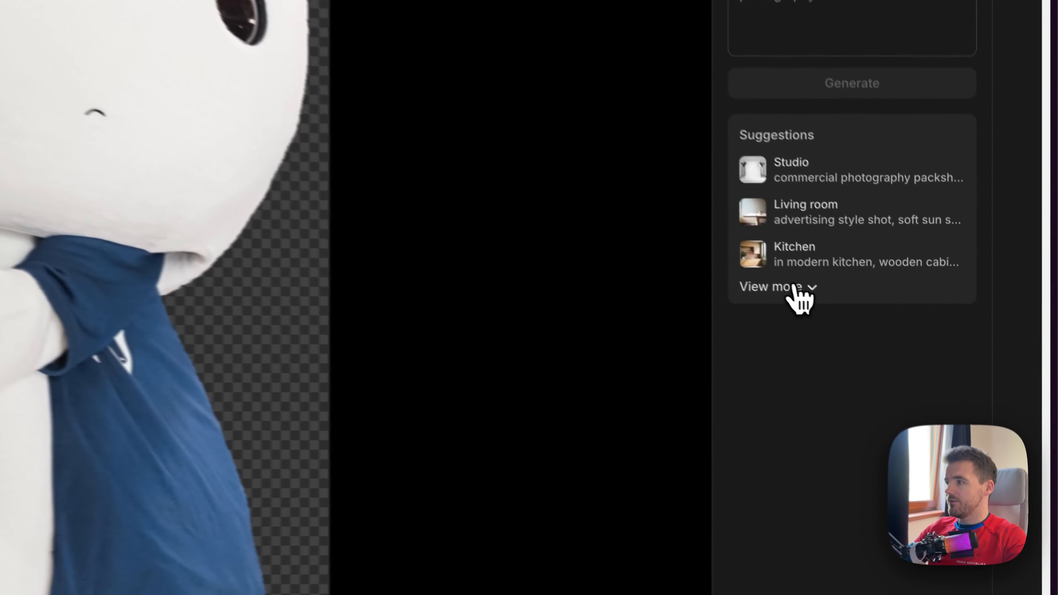
{"action": "left_click", "coordinate": [914, 365]}
{"action": "mouse_move", "coordinate": [900, 370]}
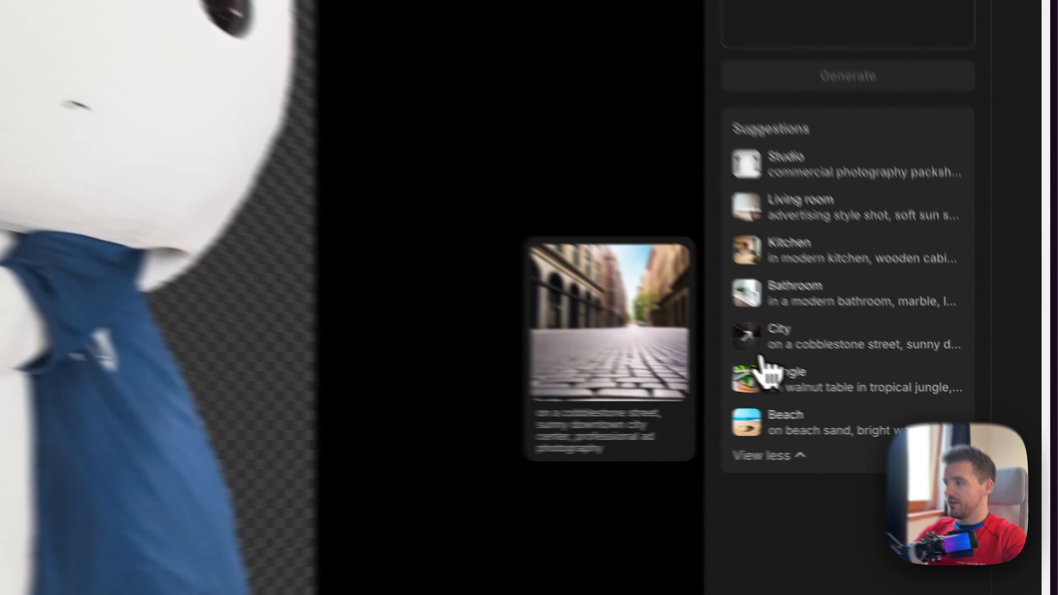
{"action": "mouse_move", "coordinate": [737, 373]}
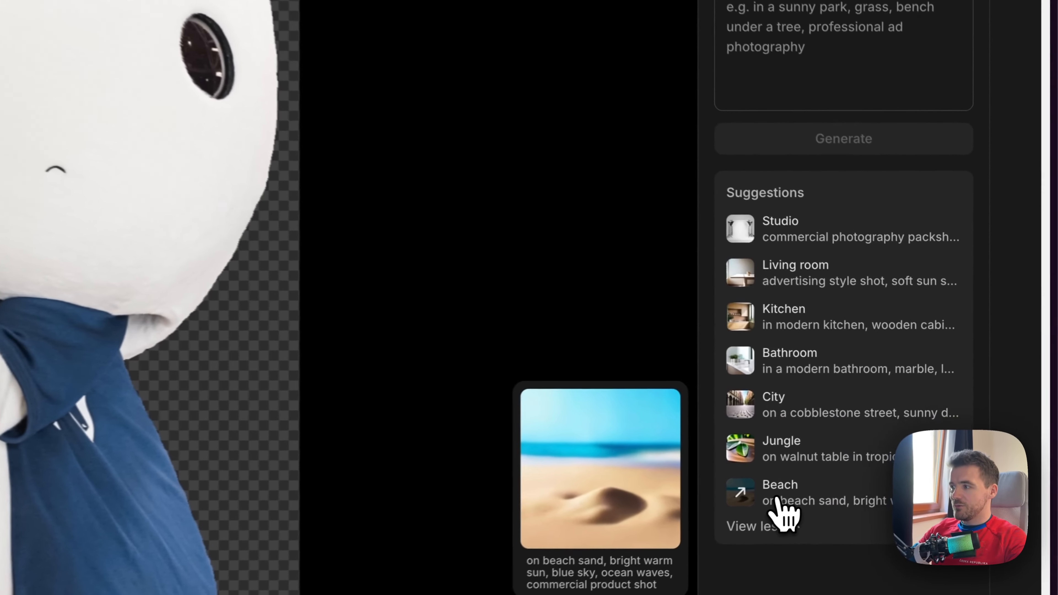
{"action": "left_click", "coordinate": [914, 444]}
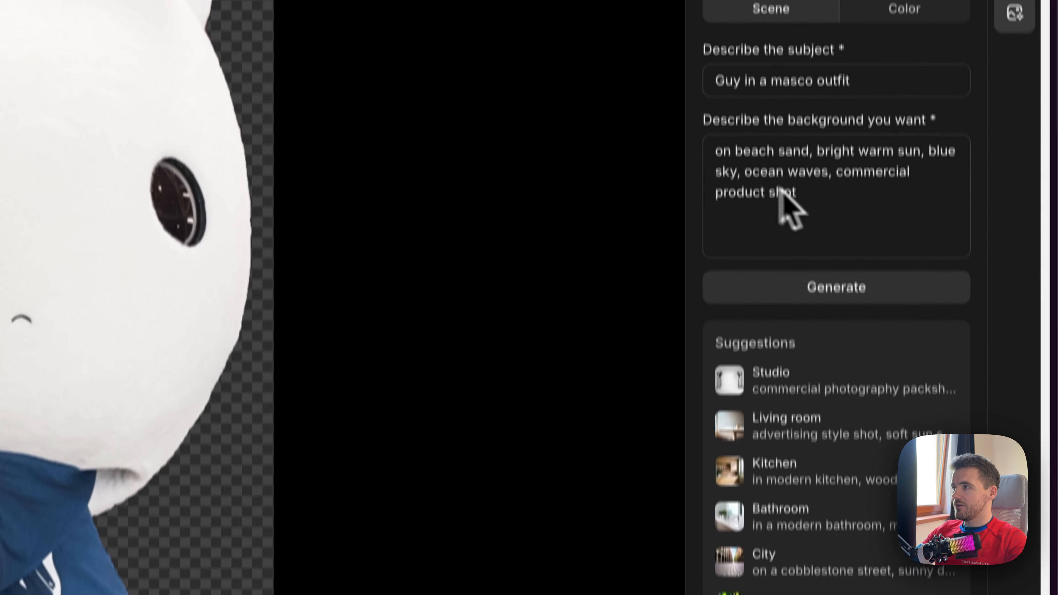
{"action": "left_click", "coordinate": [838, 296]}
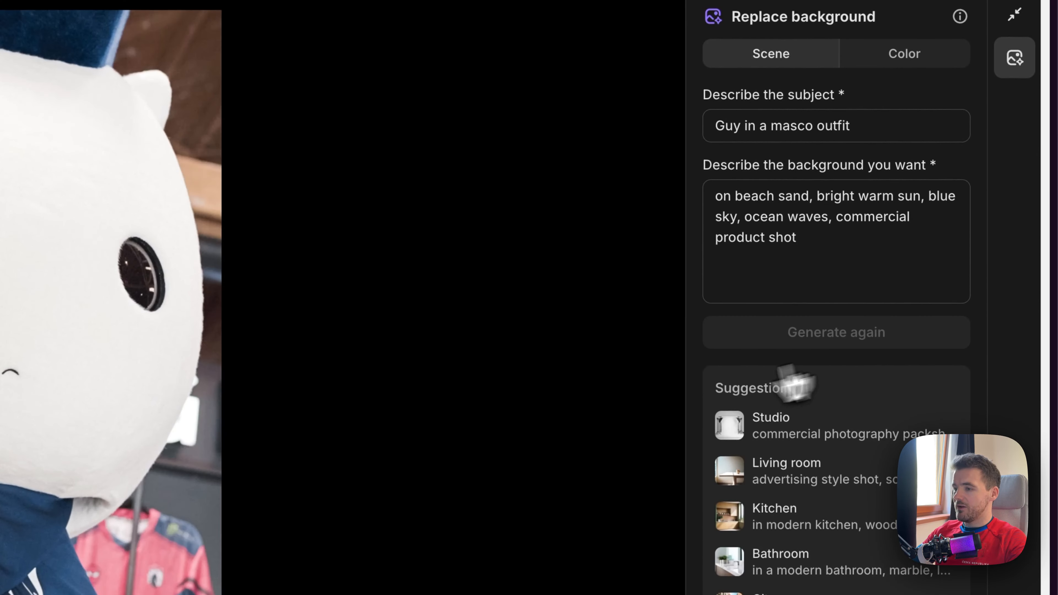
{"action": "scroll", "coordinate": [587, 424], "scroll_direction": "down", "scroll_amount": 2}
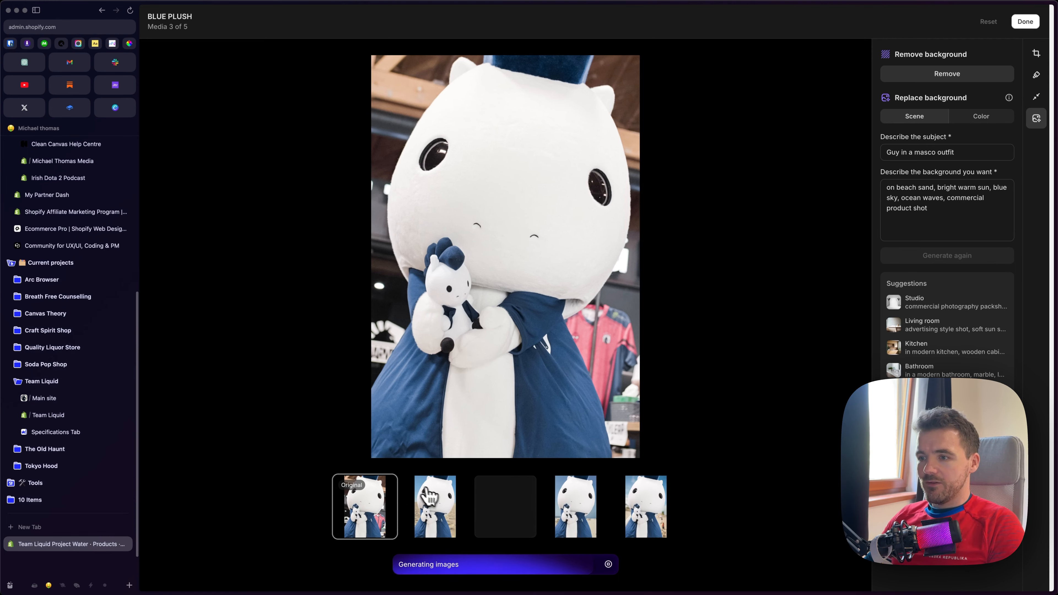
Preview the four generated beach backgrounds one after another and go back to the second variant
{"action": "left_click", "coordinate": [436, 498]}
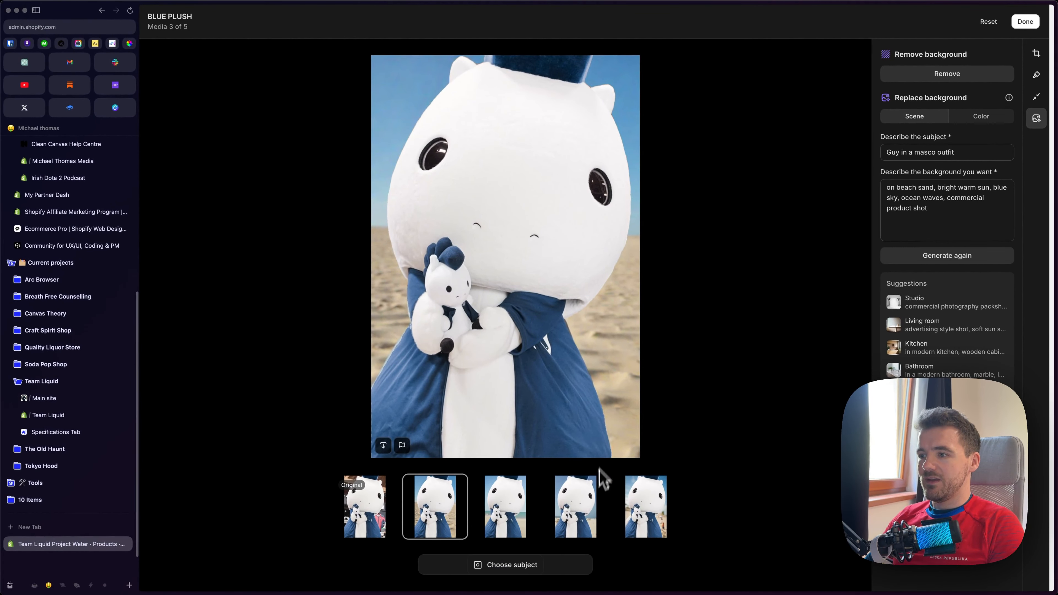
{"action": "left_click", "coordinate": [520, 522]}
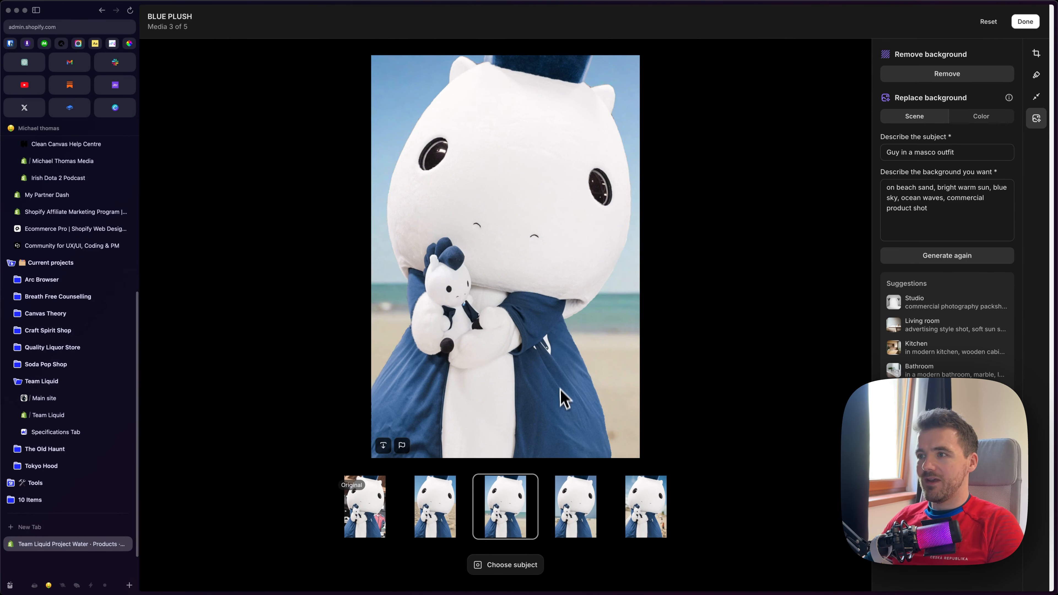
{"action": "left_click", "coordinate": [575, 502]}
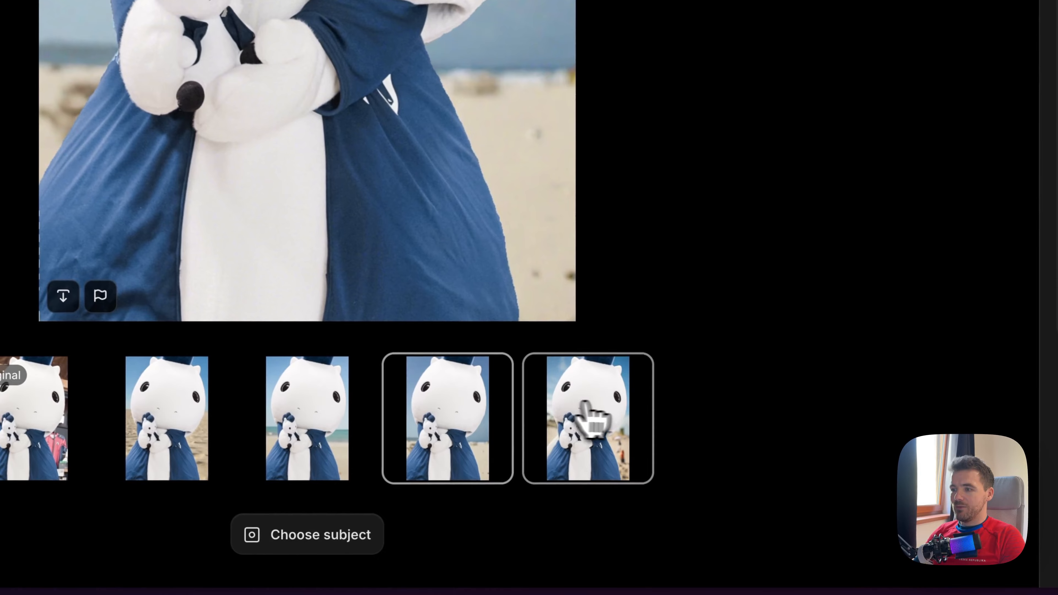
{"action": "left_click", "coordinate": [585, 406]}
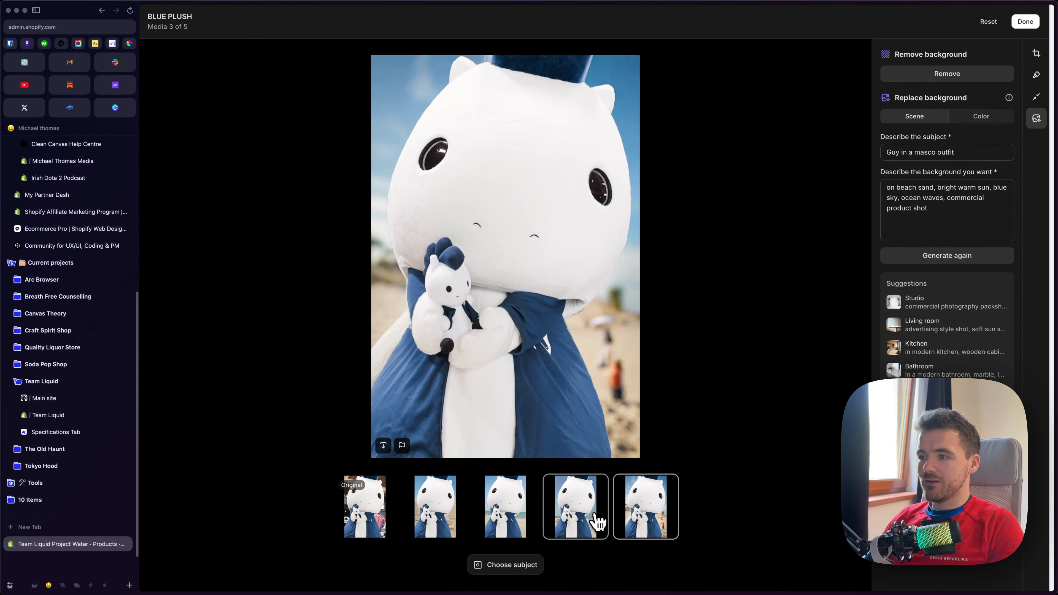
{"action": "left_click", "coordinate": [582, 523]}
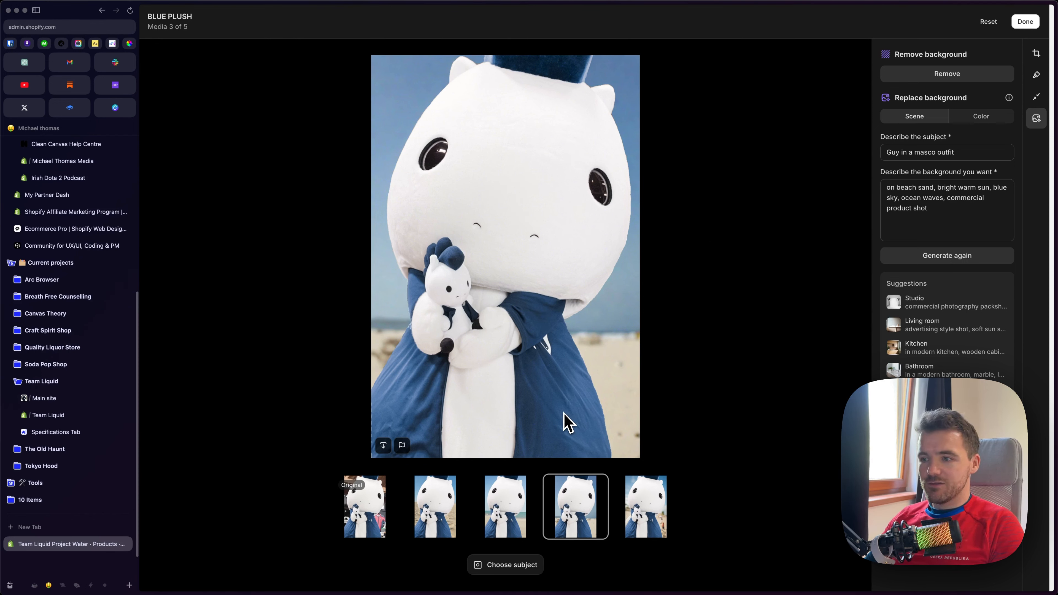
{"action": "left_click", "coordinate": [496, 522]}
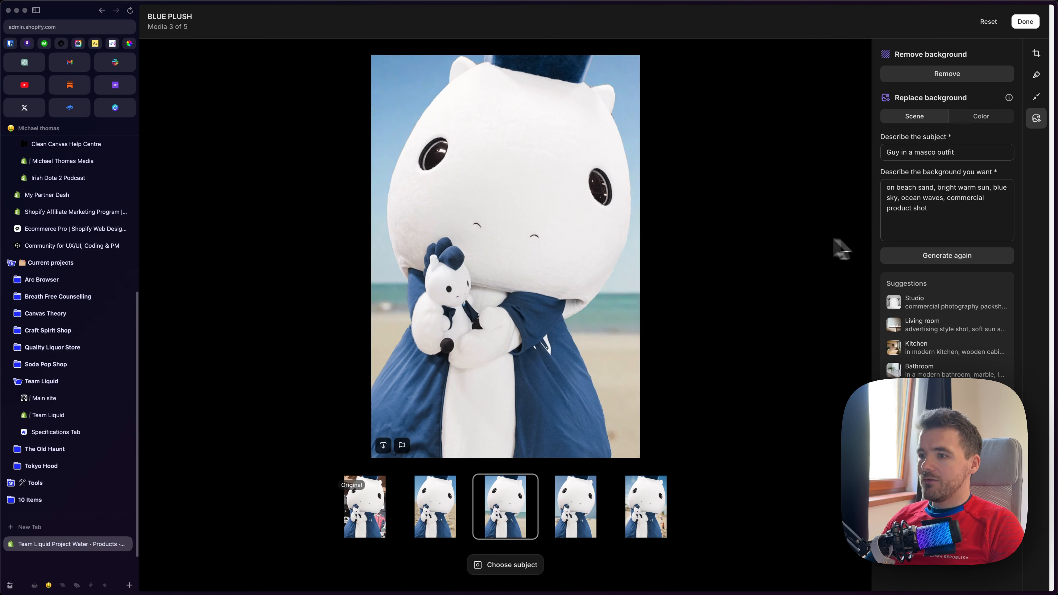
Replace the background description with "I want him on the moon" and generate a new set of images
{"action": "left_click_drag", "start_coordinate": [923, 219], "coordinate": [882, 179]}
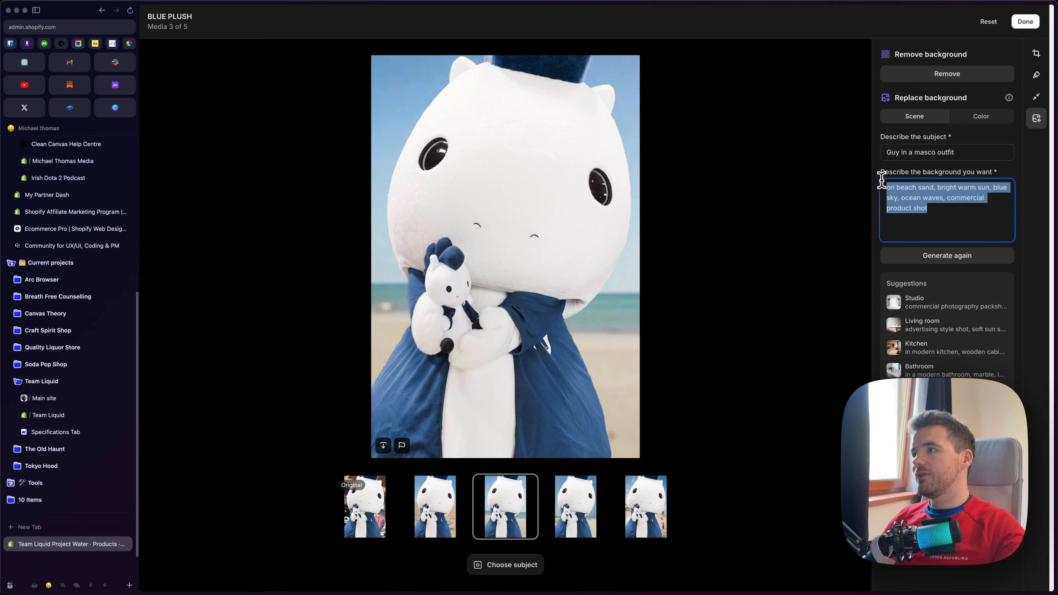
{"action": "key", "text": "BackSpace"}
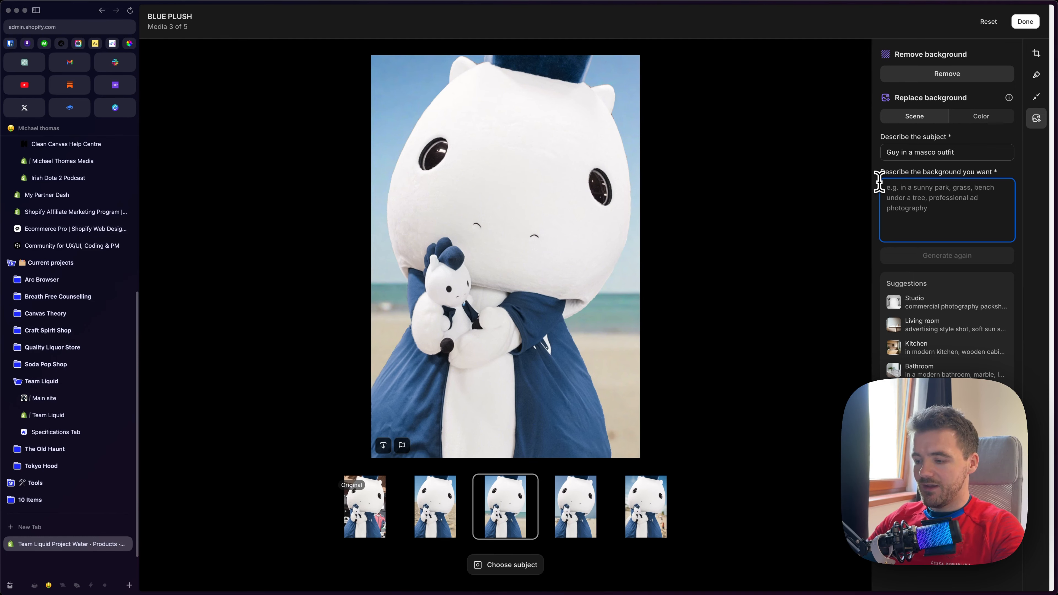
{"action": "type", "text": "I want him on the moon"}
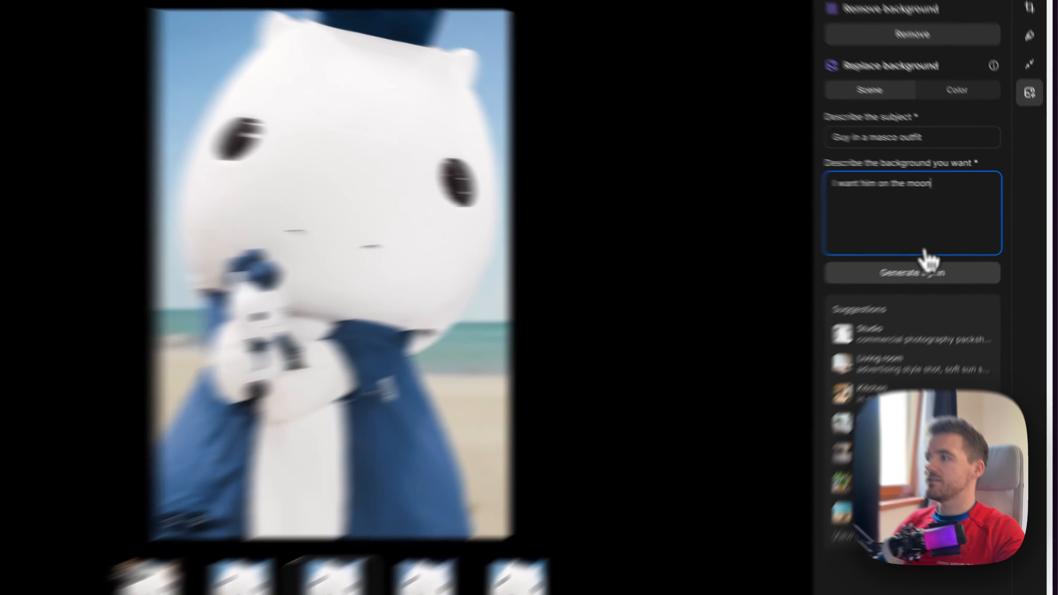
{"action": "left_click", "coordinate": [957, 256]}
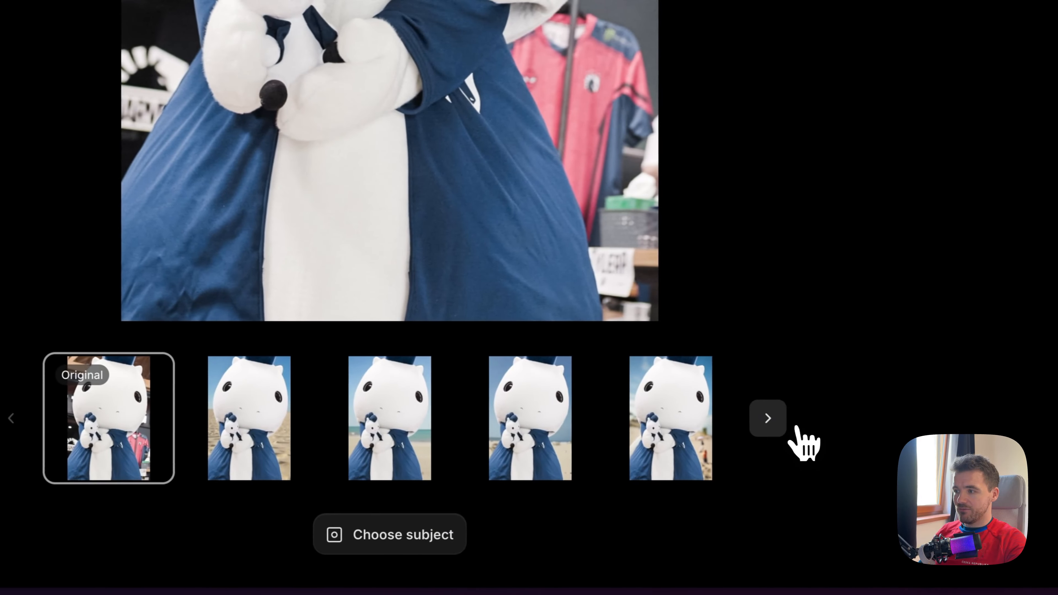
Browse to the moon results and preview each of the four generated images
{"action": "left_click", "coordinate": [767, 419]}
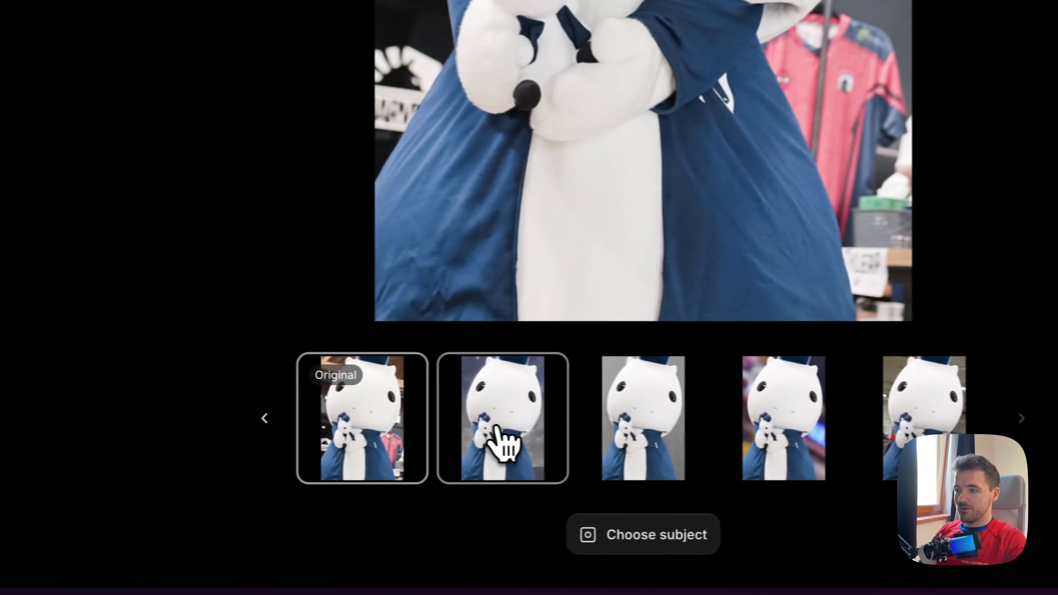
{"action": "left_click", "coordinate": [502, 444]}
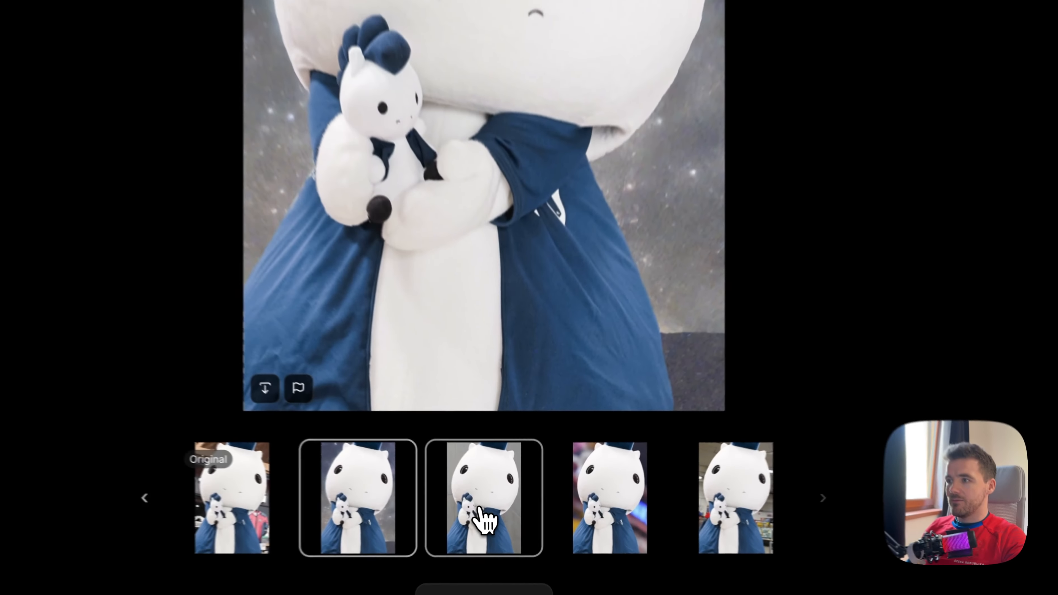
{"action": "left_click", "coordinate": [519, 511]}
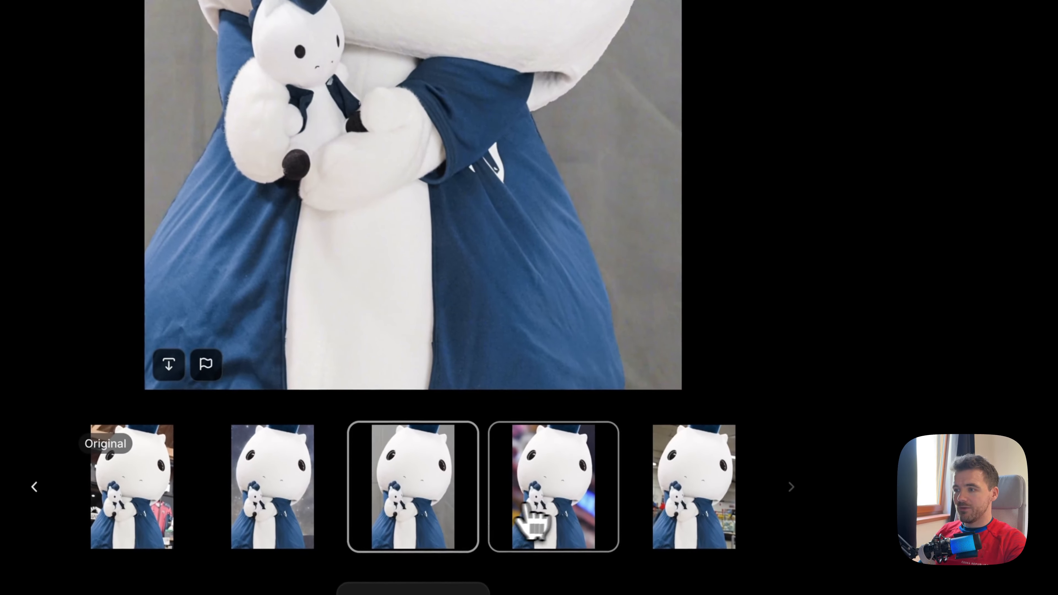
{"action": "left_click", "coordinate": [529, 519]}
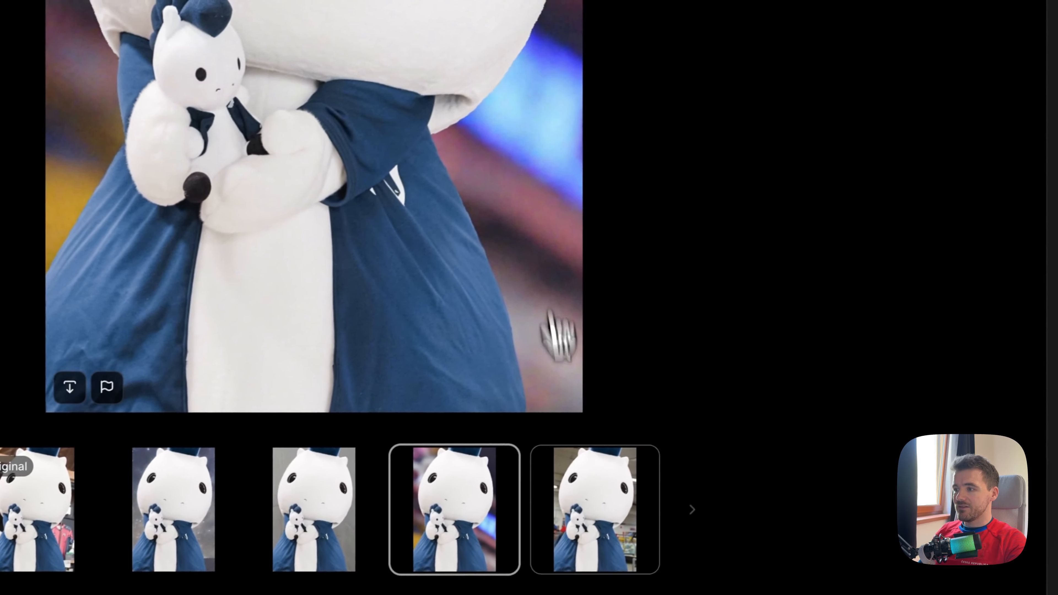
{"action": "left_click", "coordinate": [600, 535]}
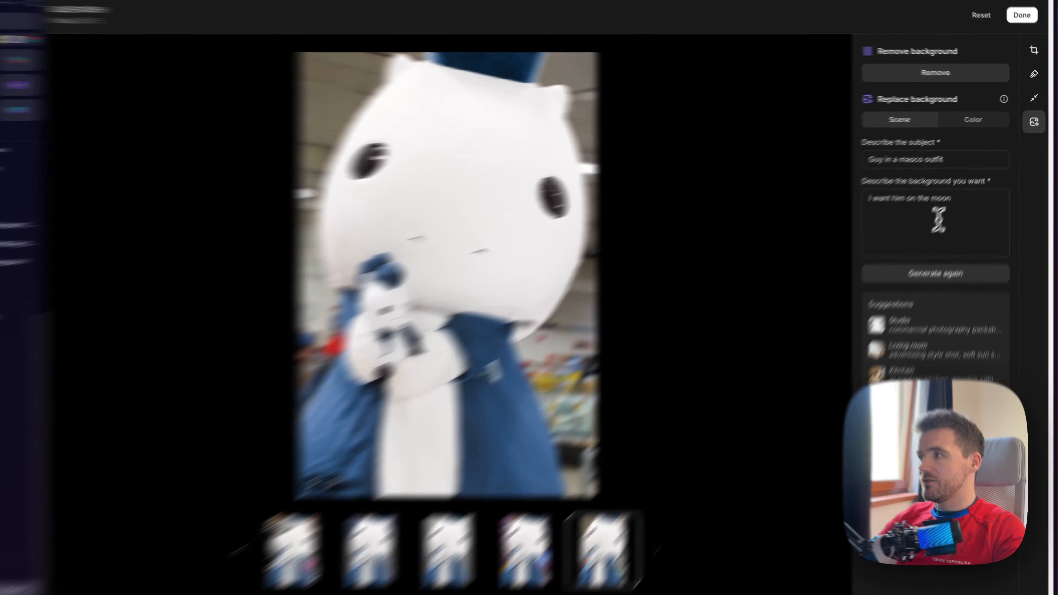
Change the background description to "I want him to be the king of Shopify" and generate the images again
{"action": "left_click_drag", "start_coordinate": [963, 187], "coordinate": [873, 186]}
{"action": "key", "text": "BackSpace"}
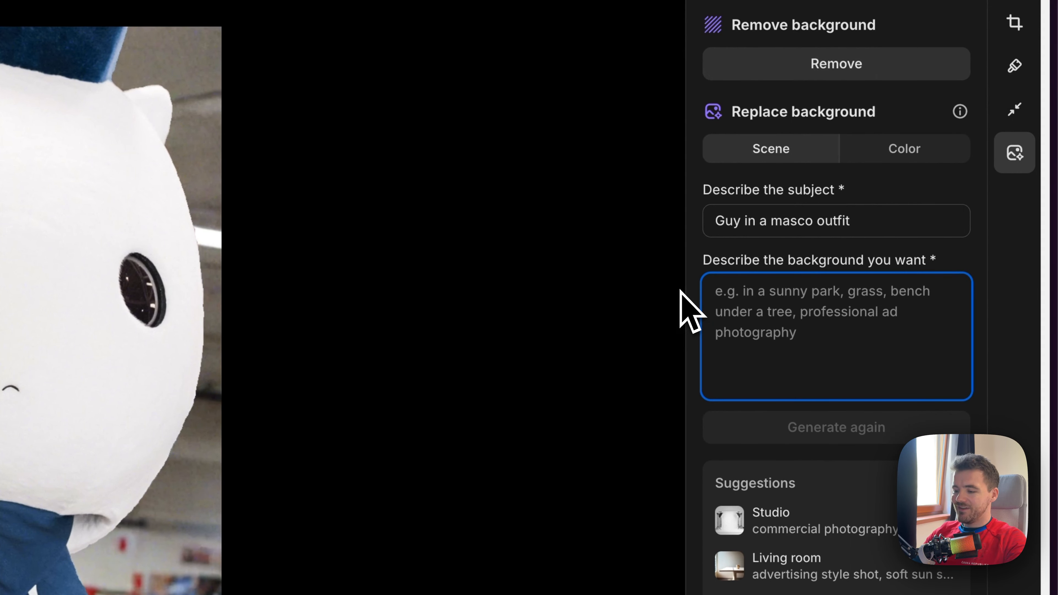
{"action": "type", "text": "I want him to be the king of Sh"}
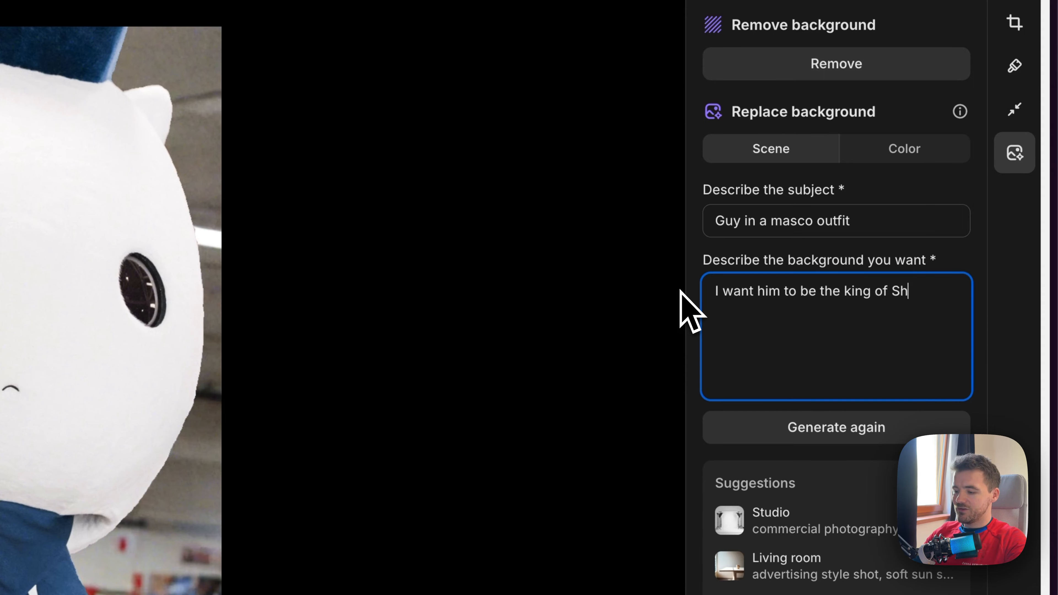
{"action": "type", "text": "opify"}
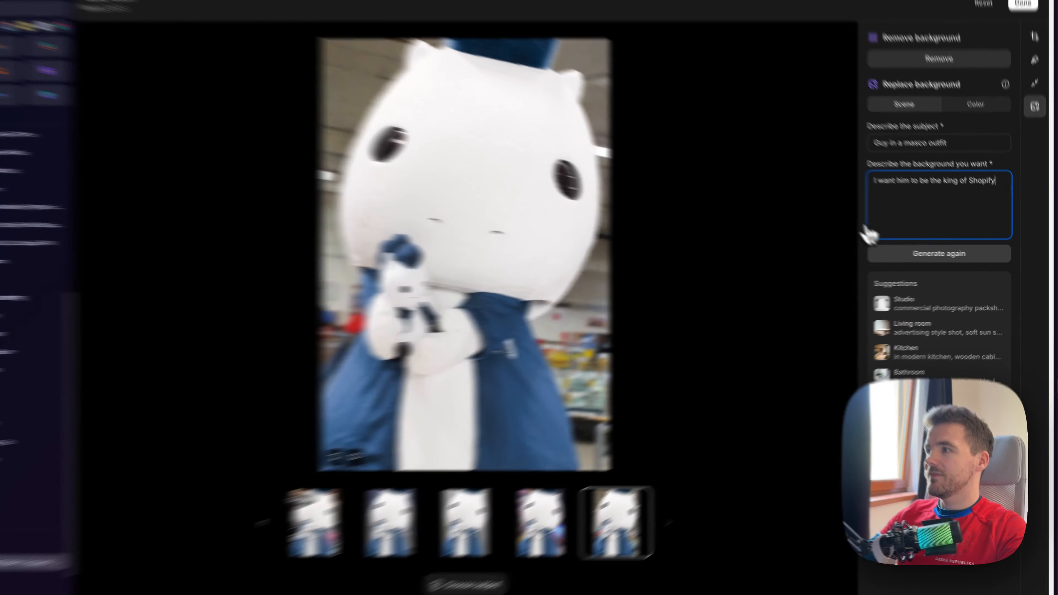
{"action": "left_click", "coordinate": [786, 437]}
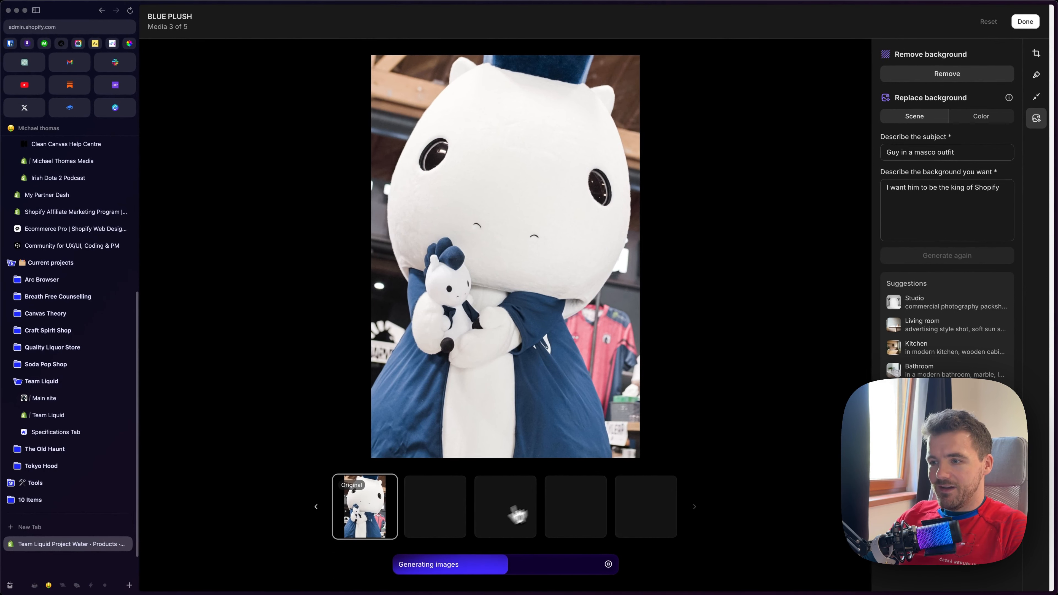
Preview each of the four images generated for the king of Shopify description
{"action": "left_click", "coordinate": [436, 507]}
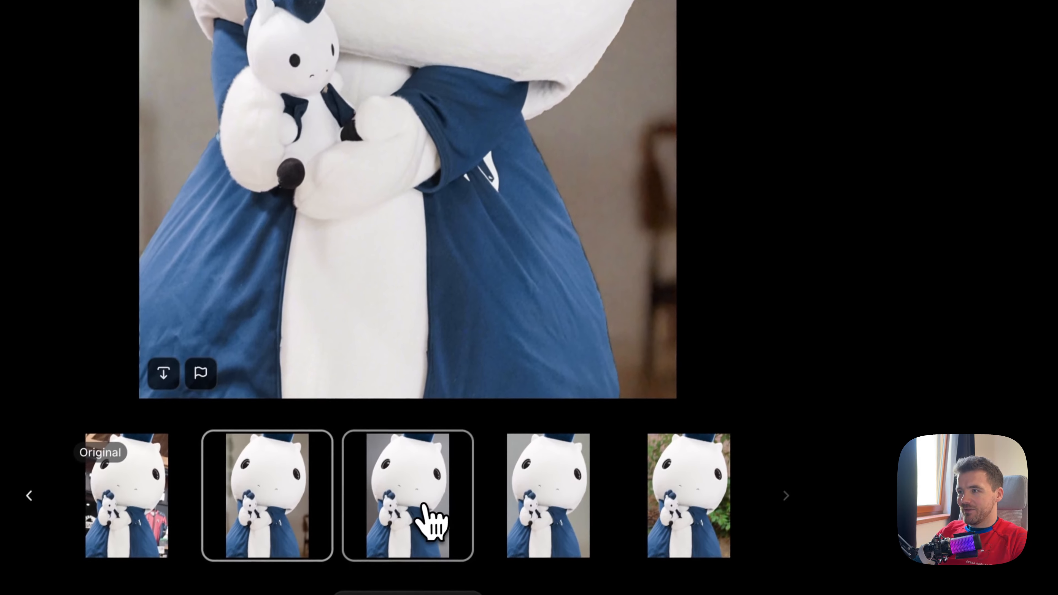
{"action": "left_click", "coordinate": [421, 575]}
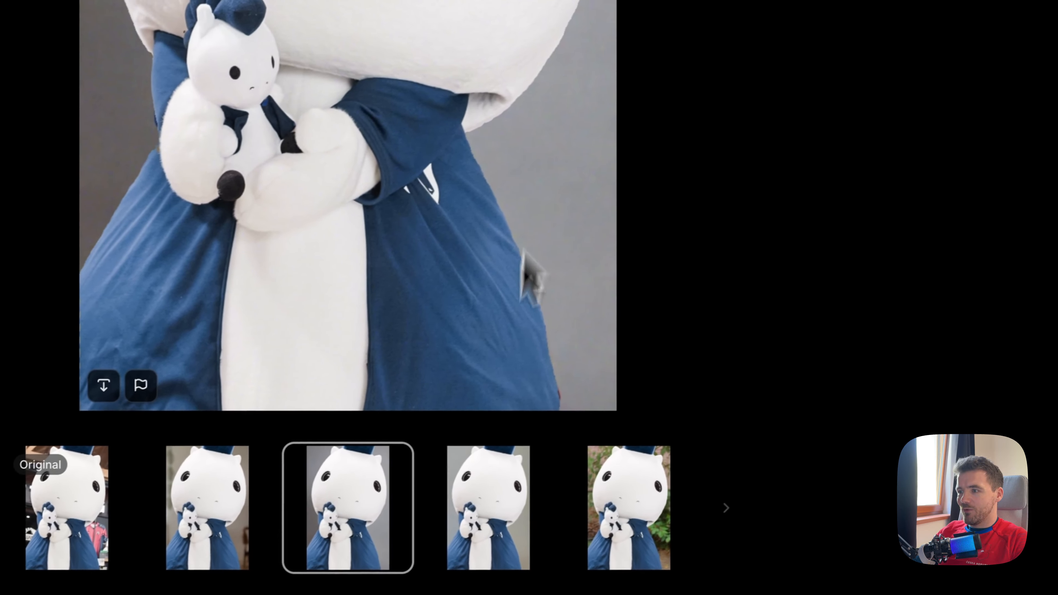
{"action": "left_click", "coordinate": [567, 519]}
{"action": "left_click", "coordinate": [707, 515]}
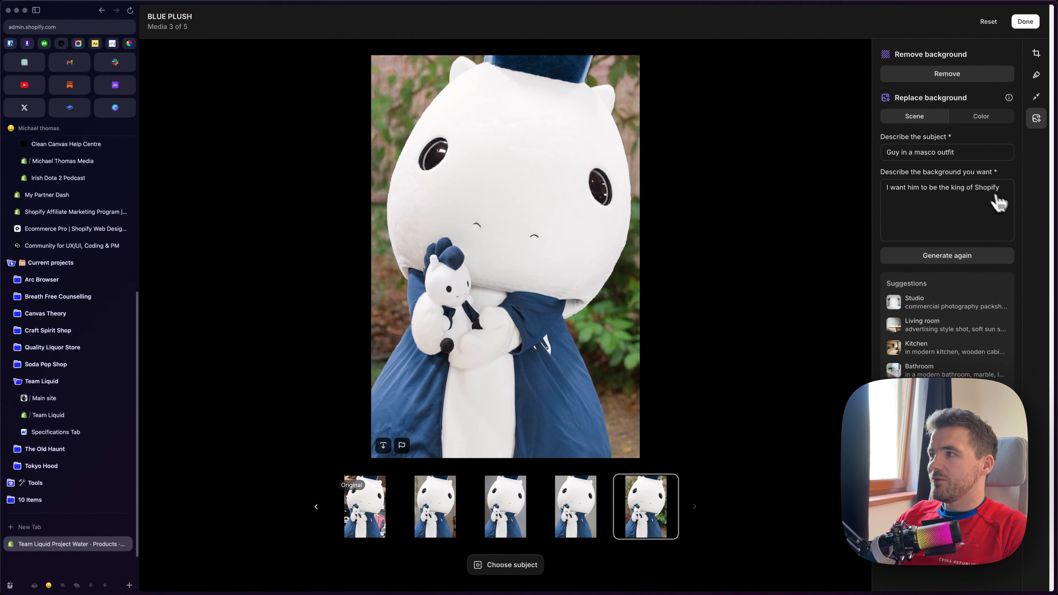
Apply the Studio scene suggestion as the background description and generate another set of images
{"action": "mouse_move", "coordinate": [913, 310]}
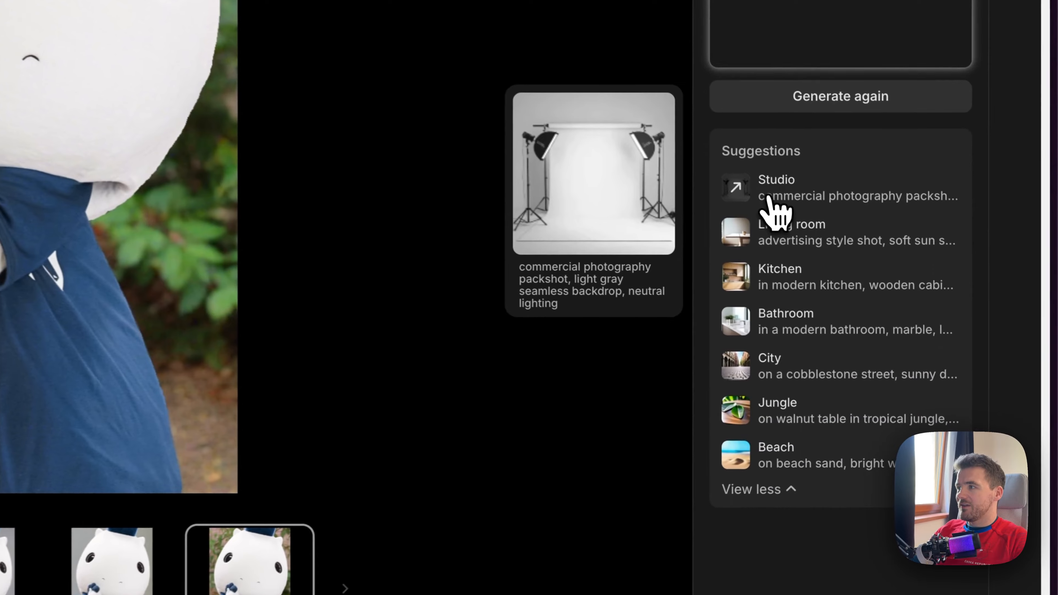
{"action": "left_click", "coordinate": [769, 198]}
{"action": "left_click", "coordinate": [836, 102]}
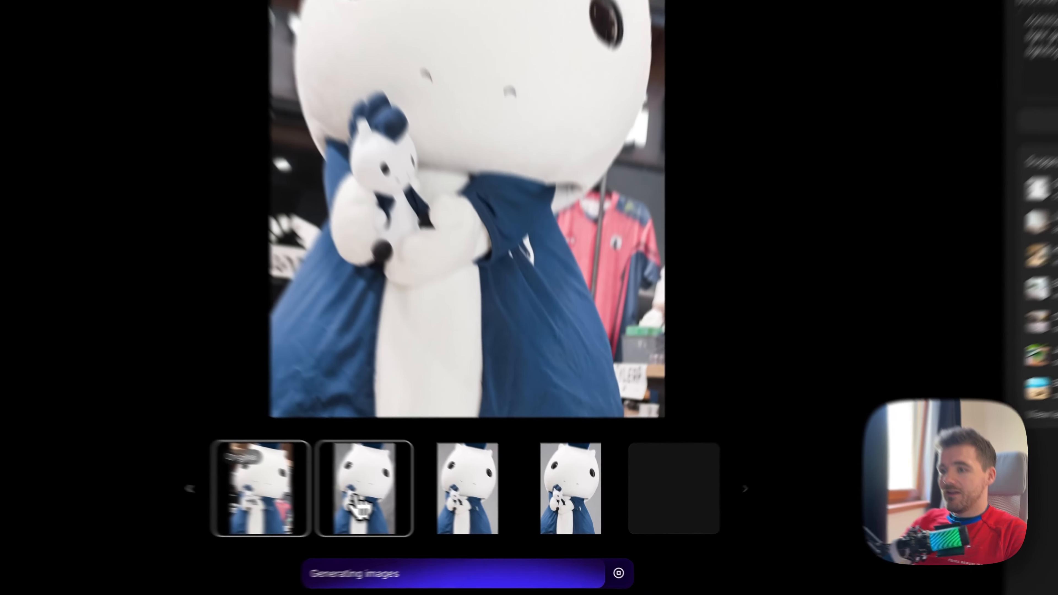
Compare the four generated studio backdrops and go back to the second variant
{"action": "left_click", "coordinate": [428, 512]}
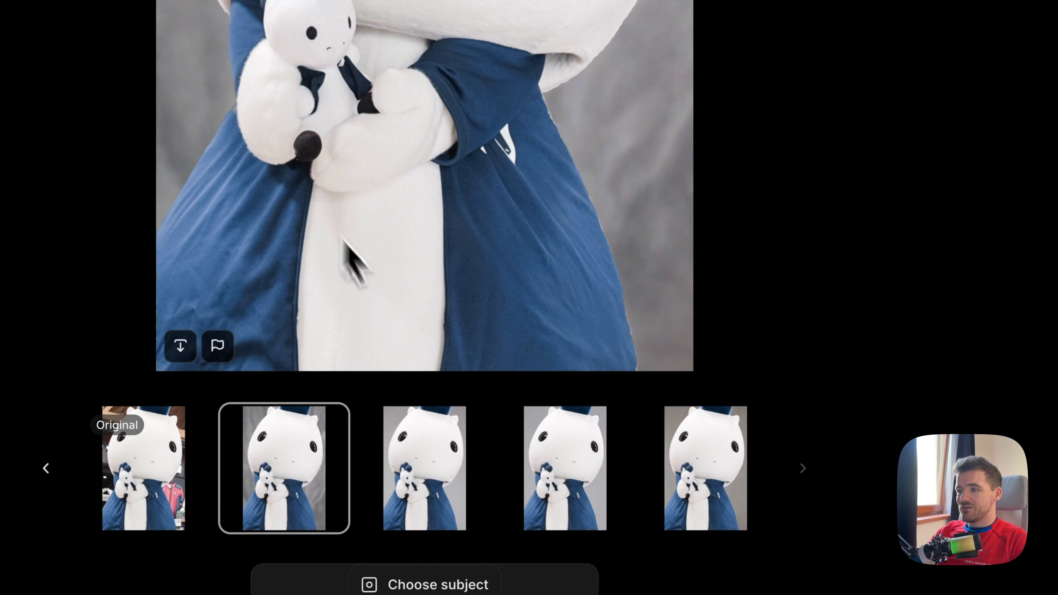
{"action": "left_click", "coordinate": [441, 473]}
{"action": "left_click", "coordinate": [559, 479]}
{"action": "left_click", "coordinate": [708, 492]}
{"action": "left_click", "coordinate": [579, 500]}
{"action": "left_click", "coordinate": [434, 478]}
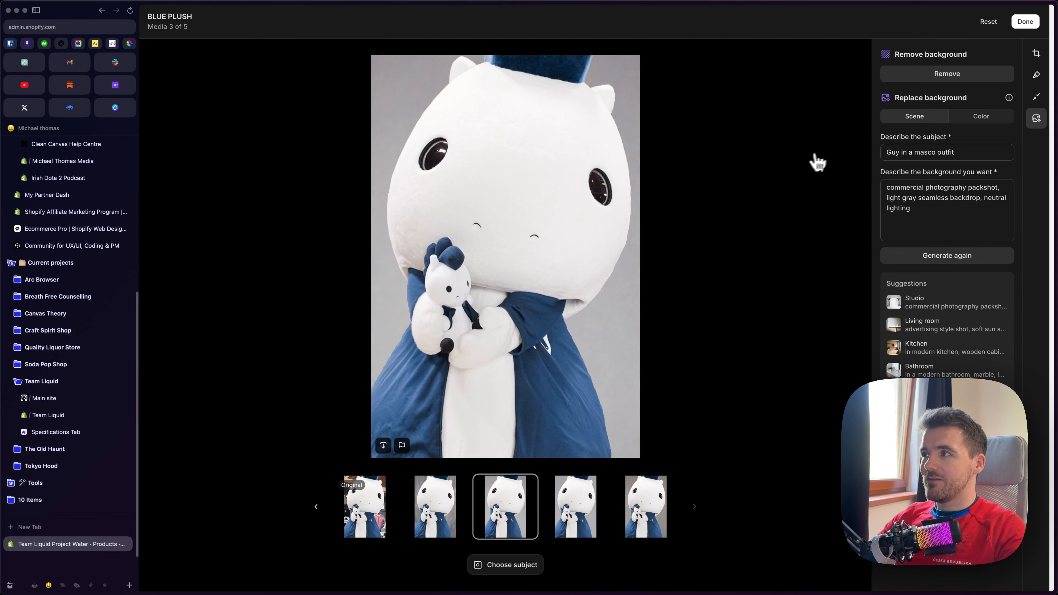
Remove the mascot image's background and try the light grey and medium grey monochrome colours behind it
{"action": "left_click", "coordinate": [945, 78]}
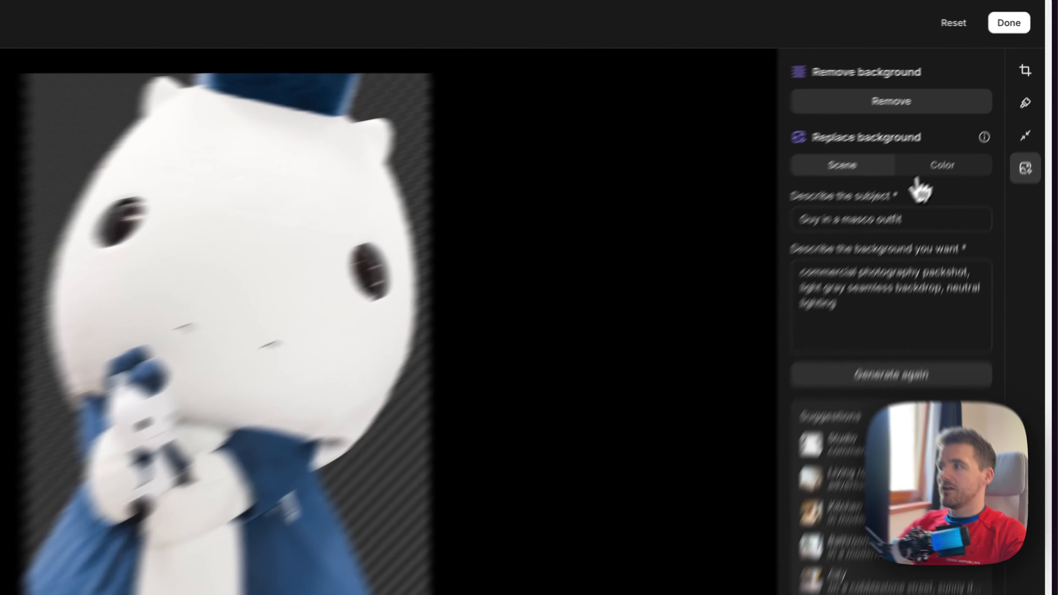
{"action": "left_click", "coordinate": [979, 119]}
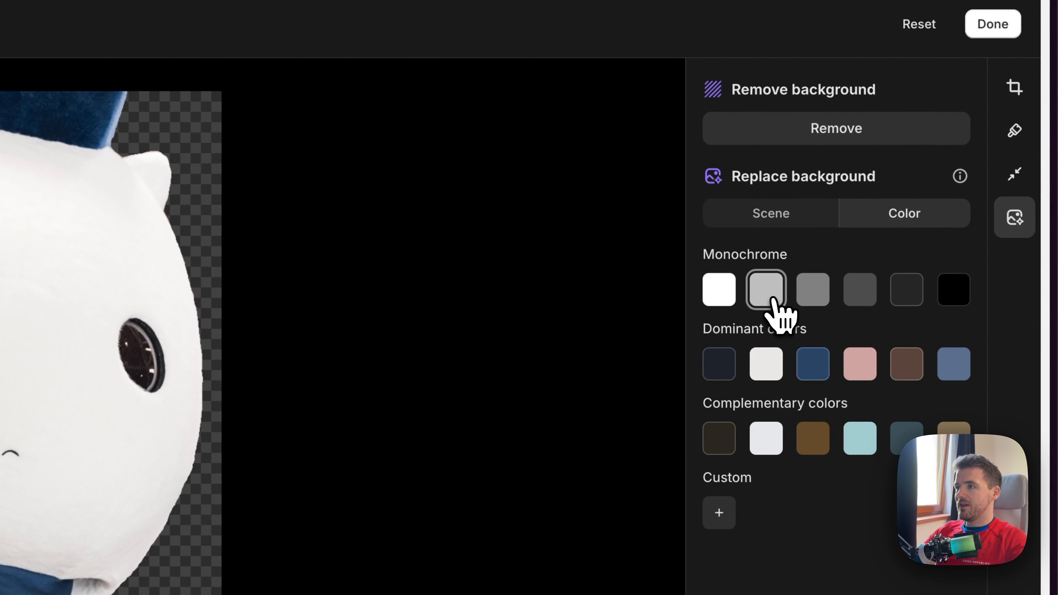
{"action": "left_click", "coordinate": [772, 300]}
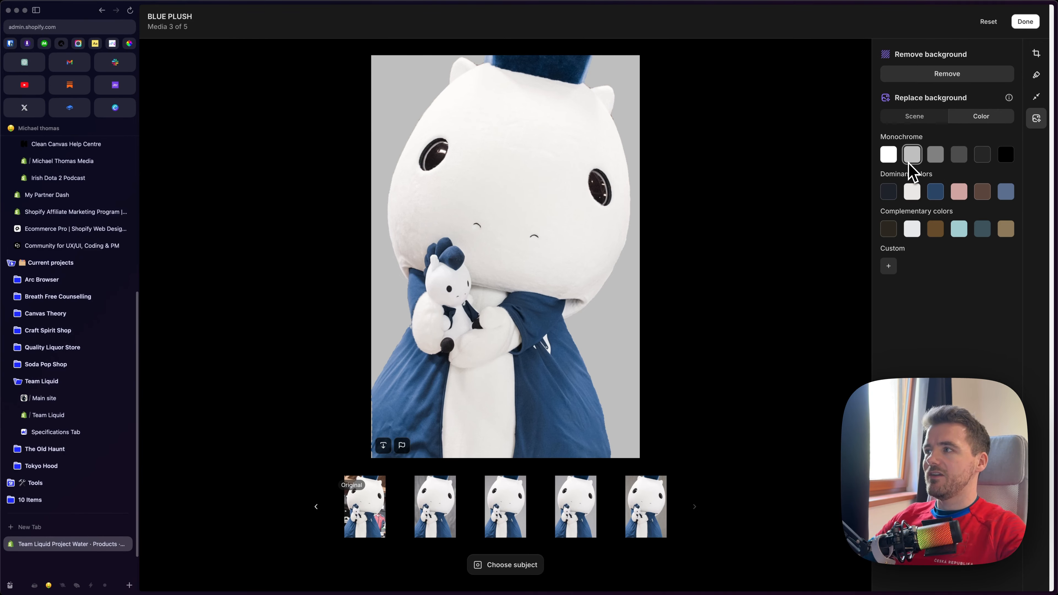
{"action": "left_click", "coordinate": [935, 155]}
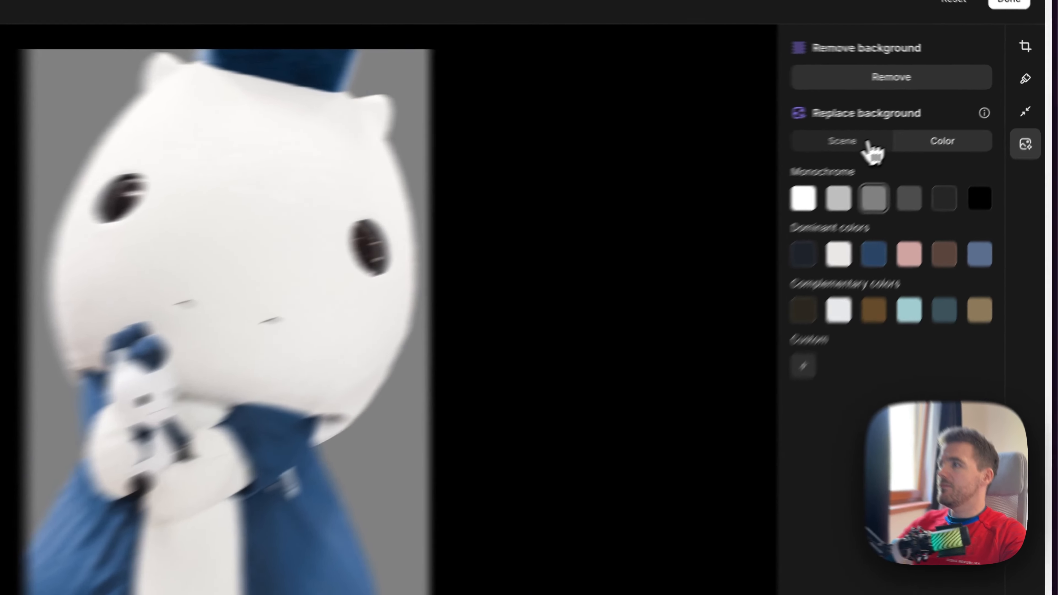
Return to scene backgrounds, browse back to the earlier results and select the second beach variant for the mascot image
{"action": "left_click", "coordinate": [914, 117]}
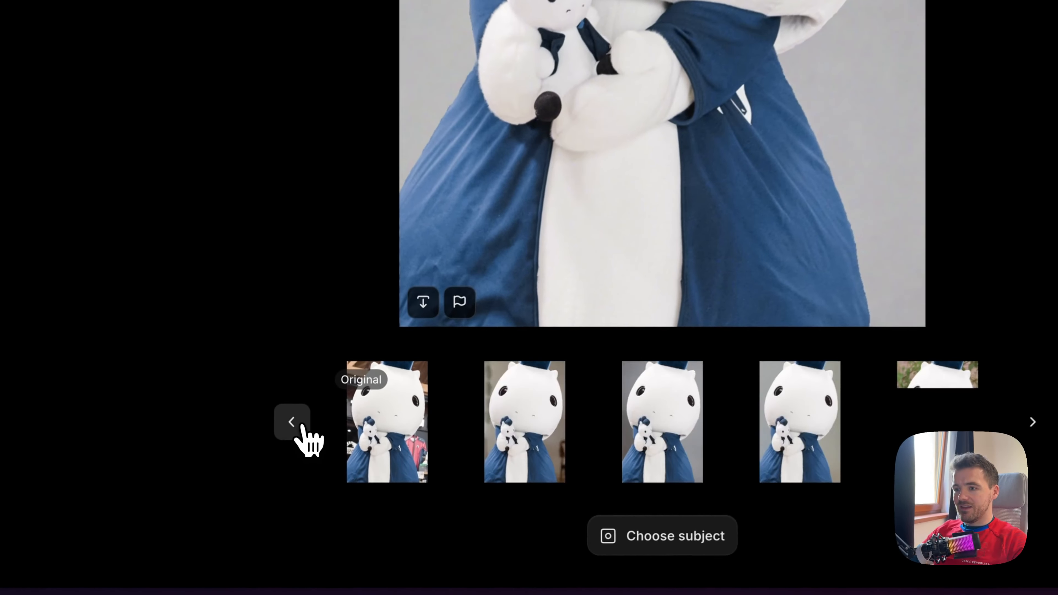
{"action": "left_click", "coordinate": [302, 425]}
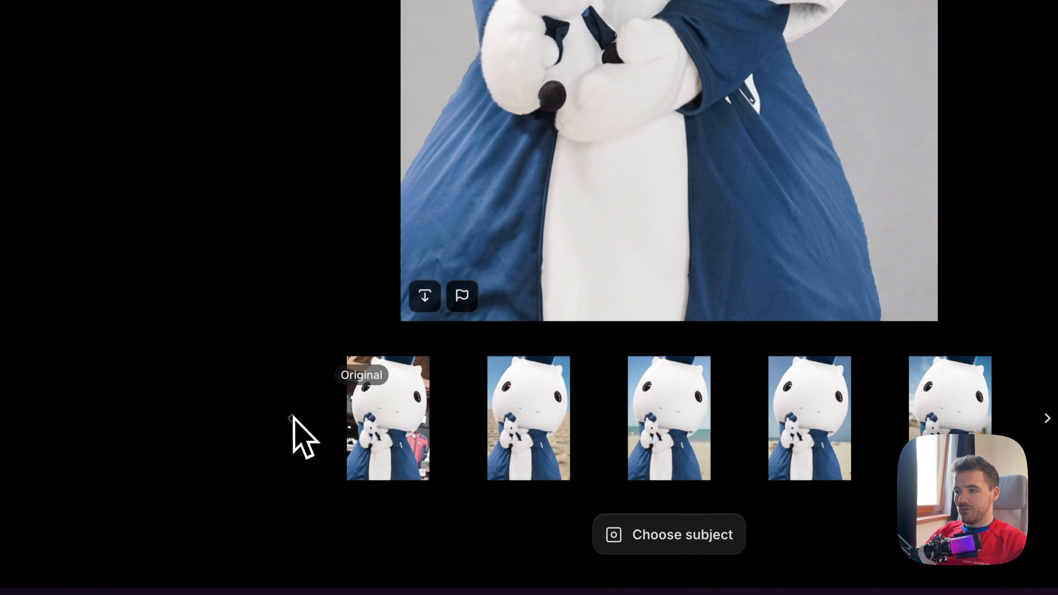
{"action": "left_click", "coordinate": [669, 429]}
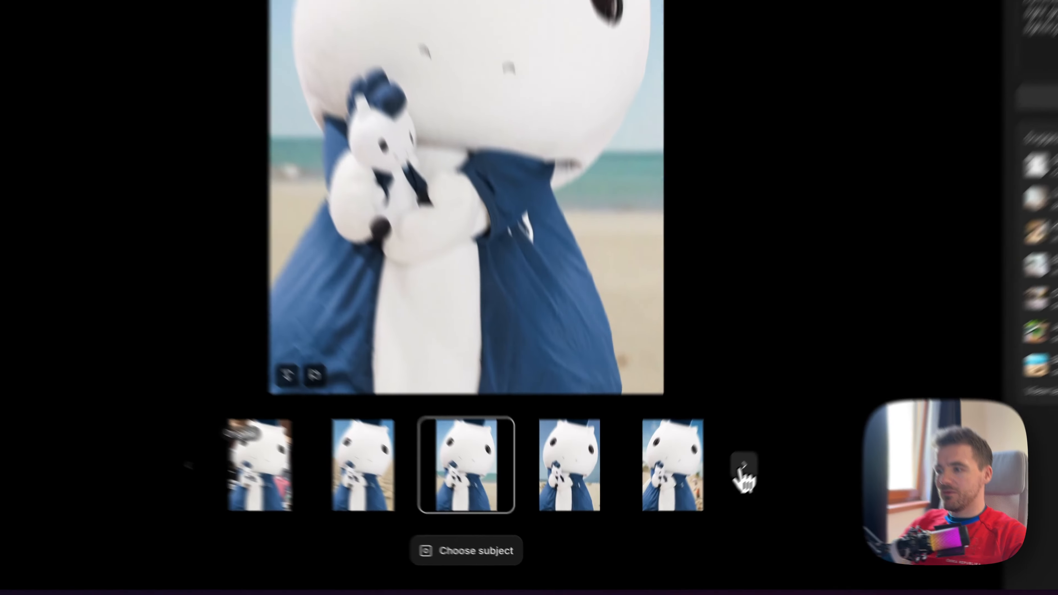
{"action": "left_click", "coordinate": [694, 508]}
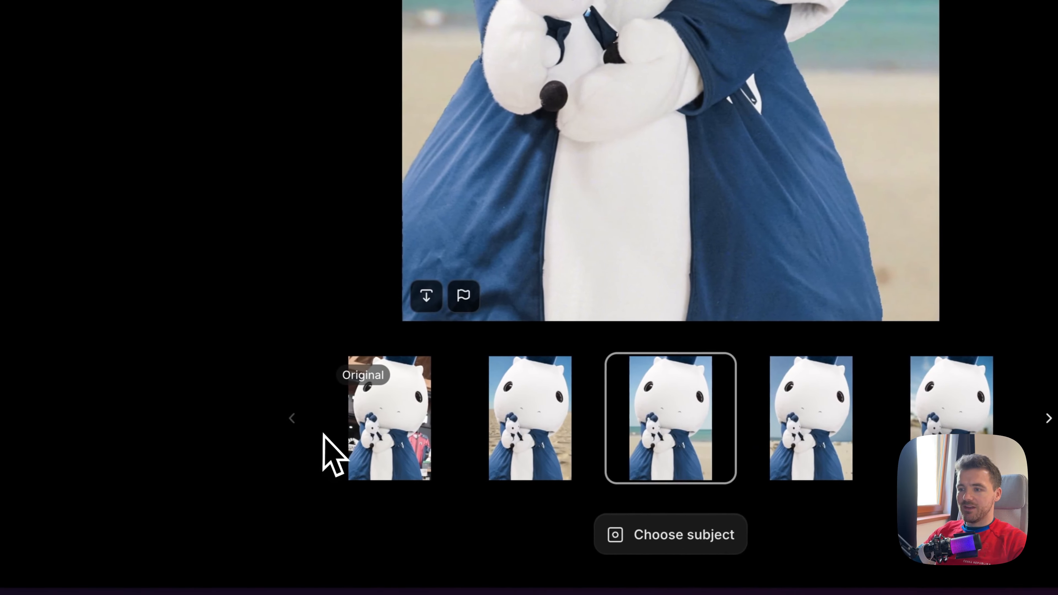